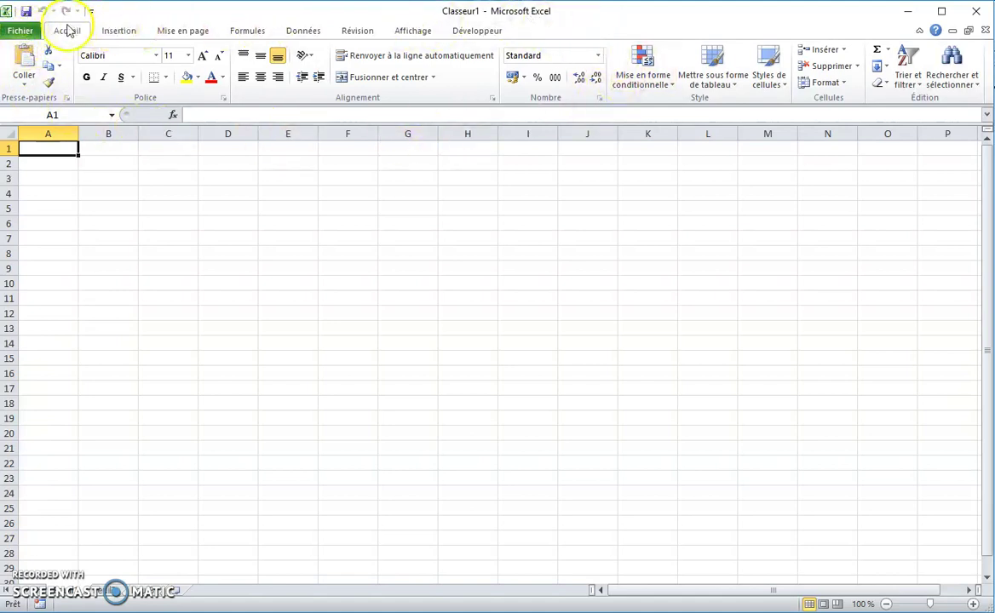
- Examine the available insertion commands and browse the Secteurs, Aires, Surface and Anneau chart types without inserting a chart
click(116, 32)
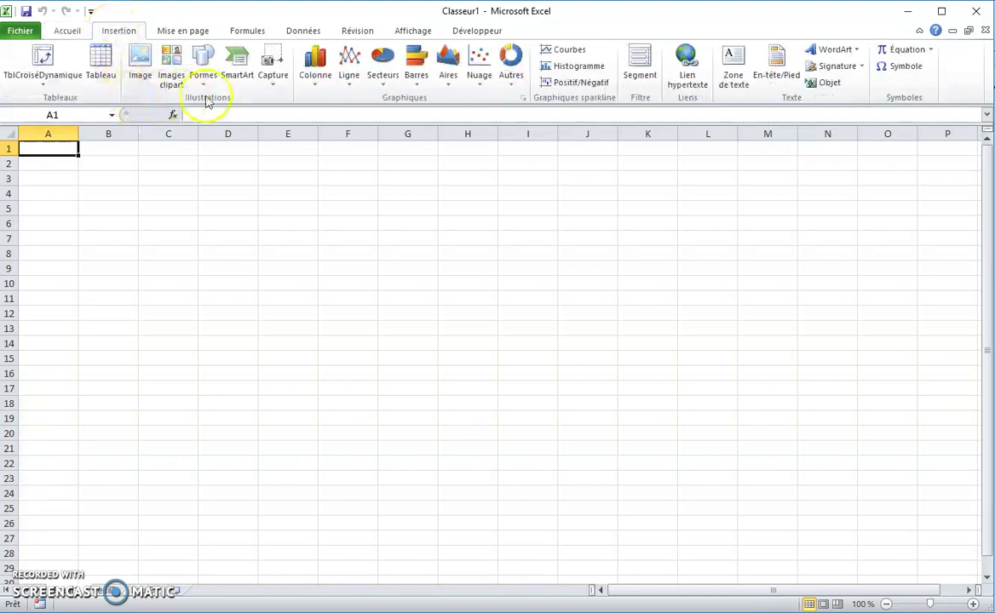
click(63, 32)
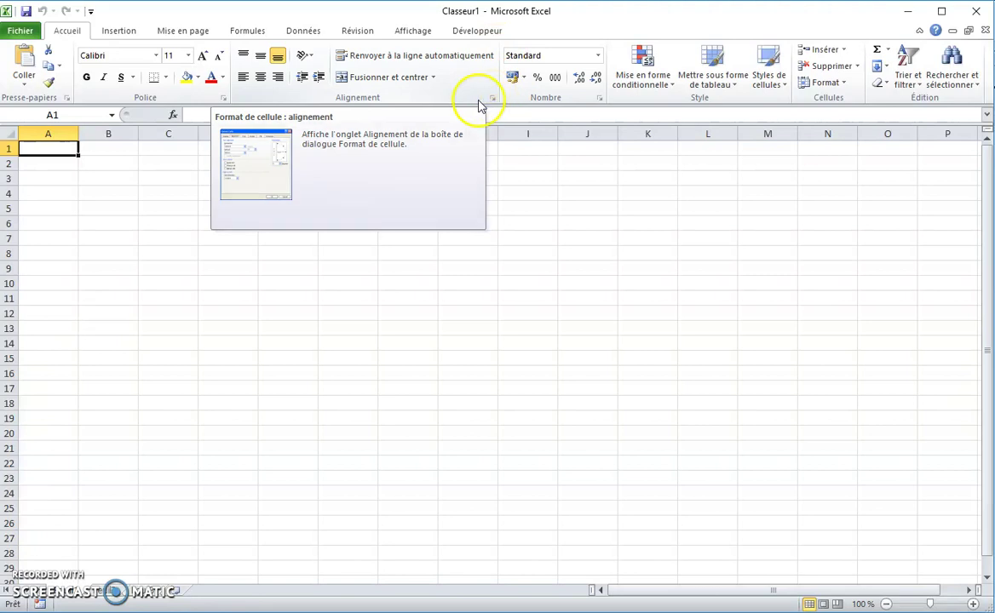
click(128, 31)
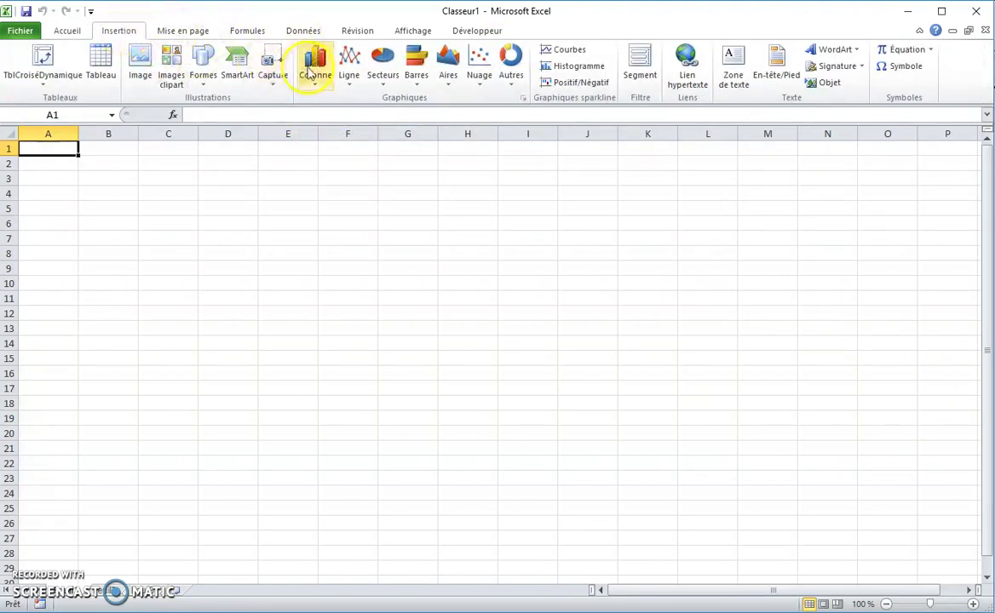
click(523, 99)
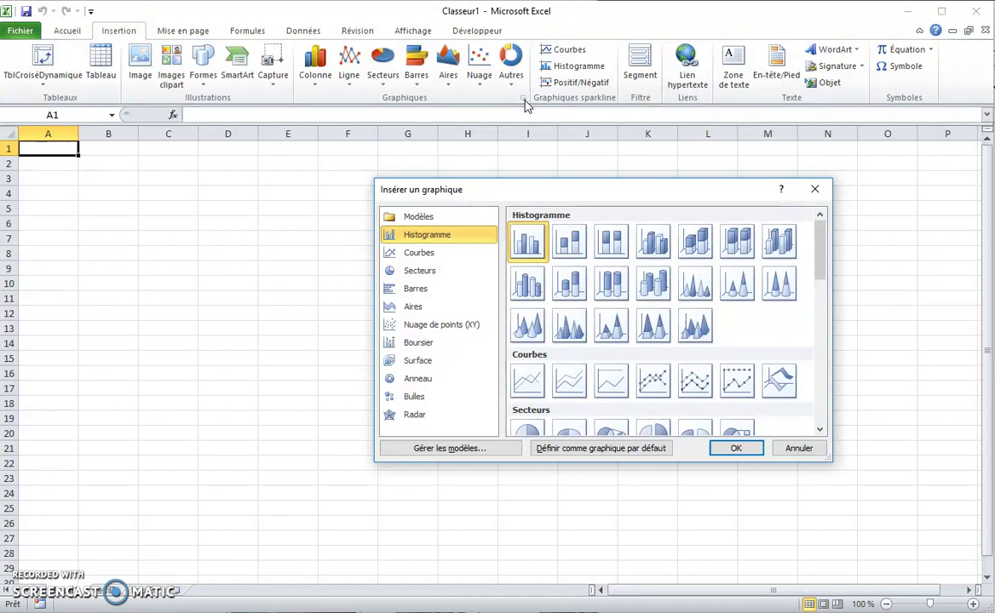
click(425, 271)
click(414, 308)
click(418, 360)
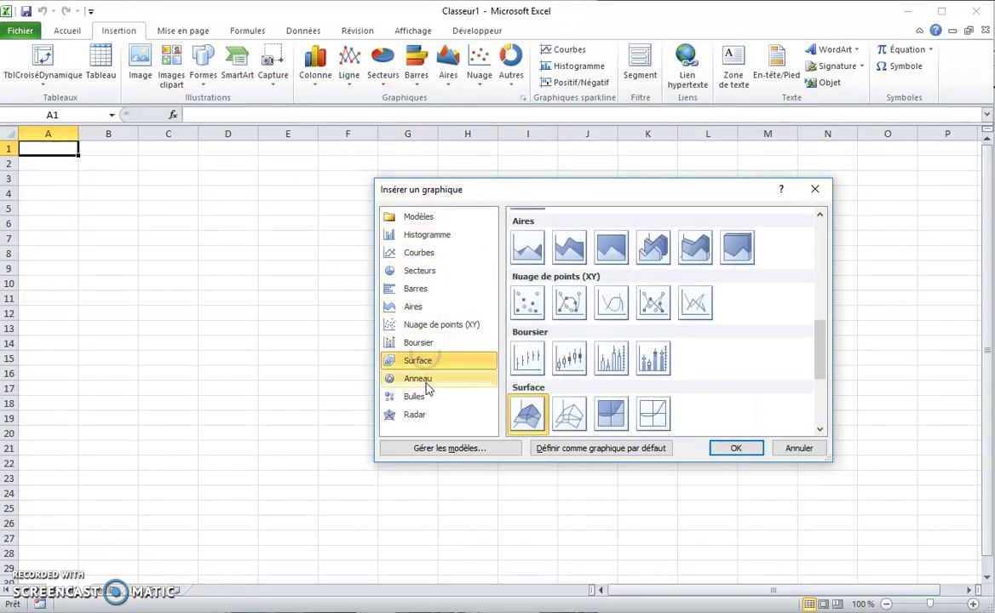
click(417, 378)
click(802, 451)
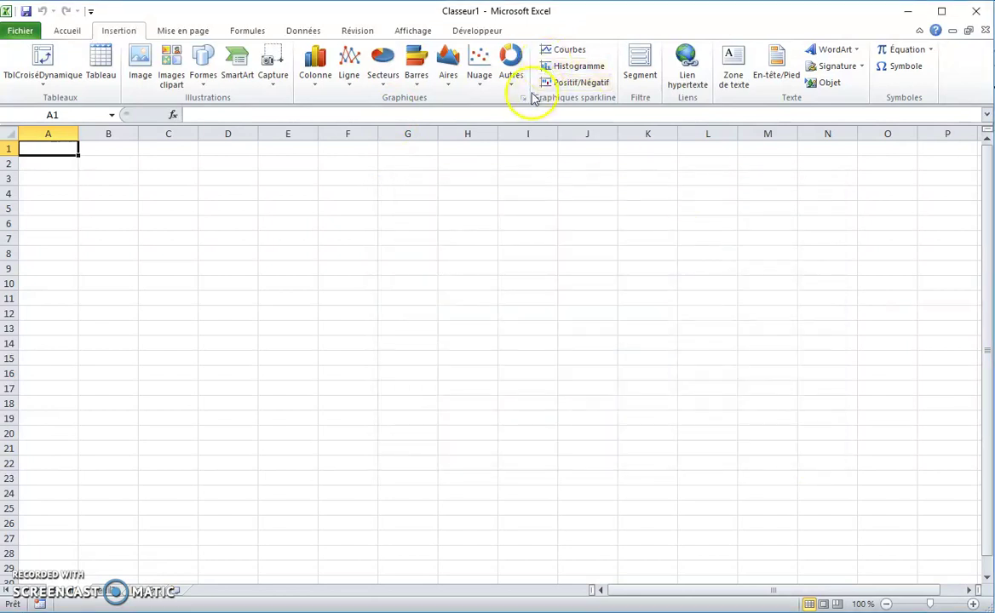
- Examine the alignment and number format options for cell A1 without changing them
click(66, 31)
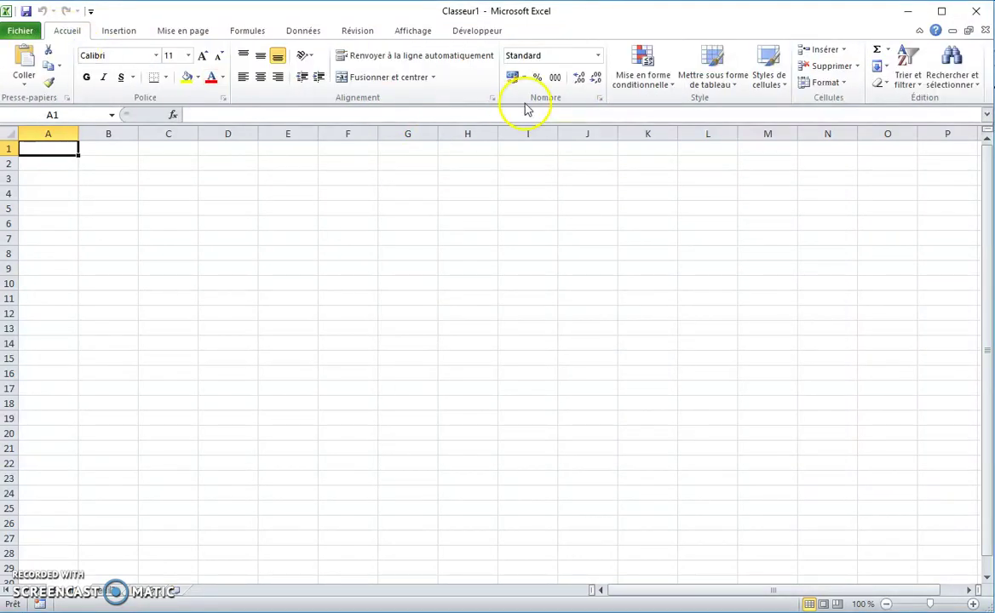
click(493, 98)
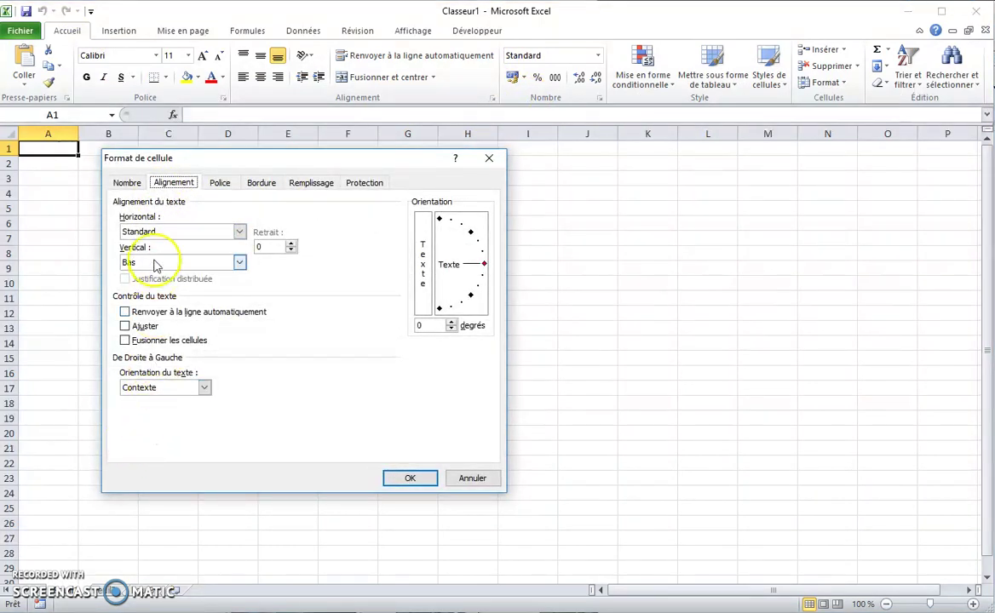
click(127, 183)
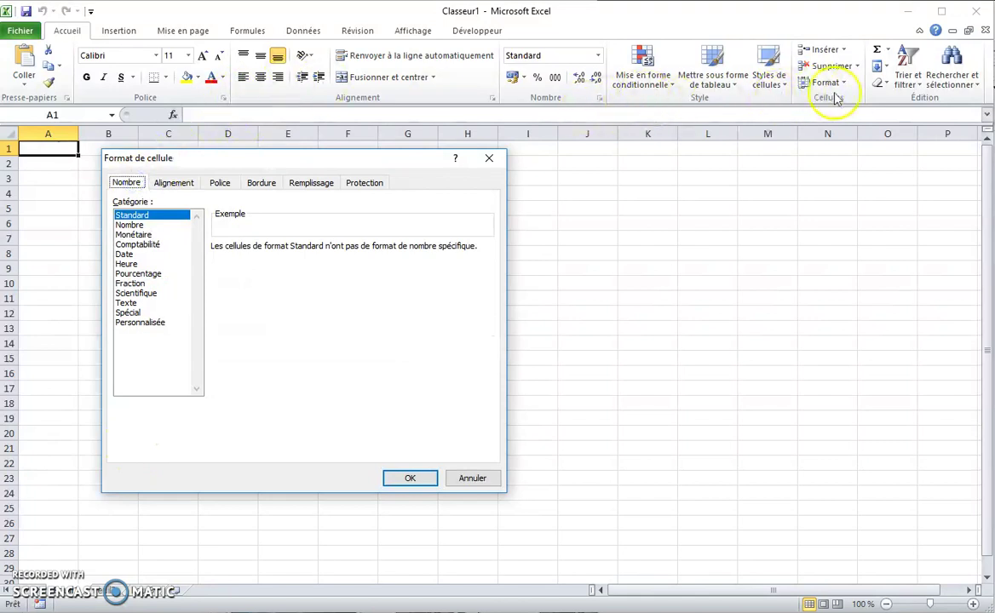
click(470, 477)
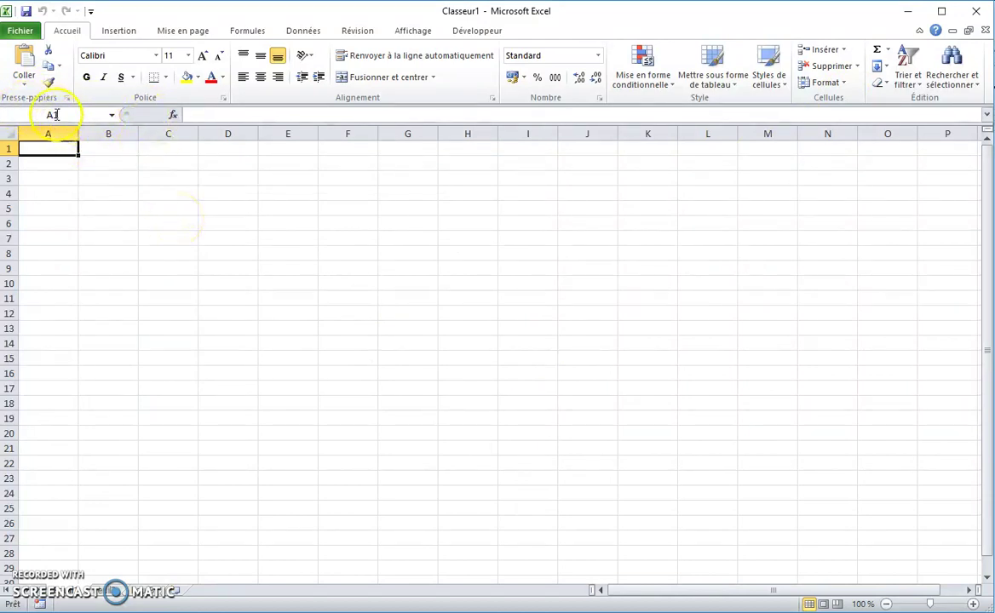
- Enter "il fait aujourd'hui et demain il fera mauvais" in cell D7 and "mardi" in cell E7
click(231, 236)
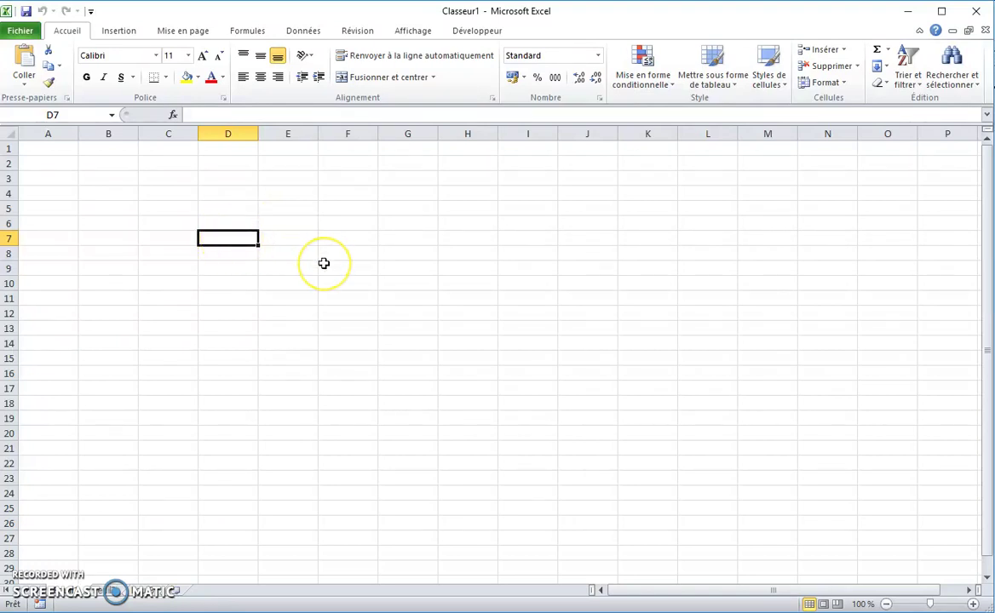
text(il fait aujourd')
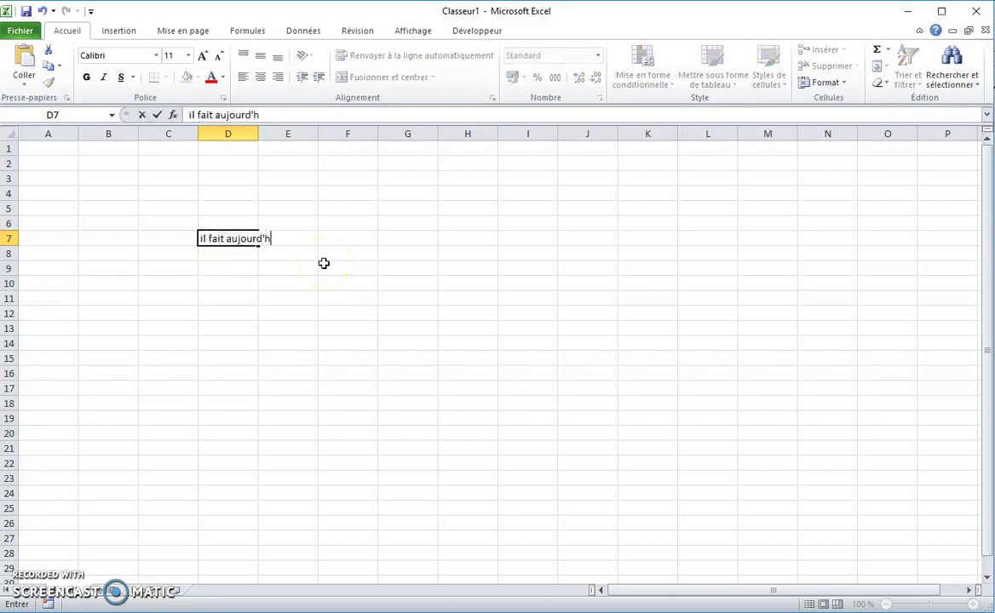
text(hui et demain ile)
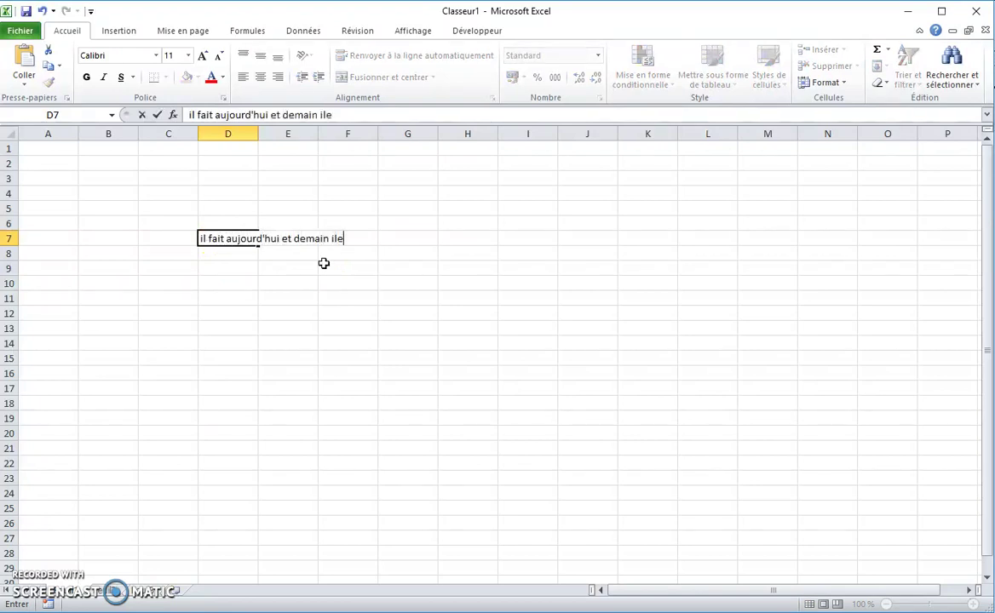
key(BackSpace)
text( fera mauvais)
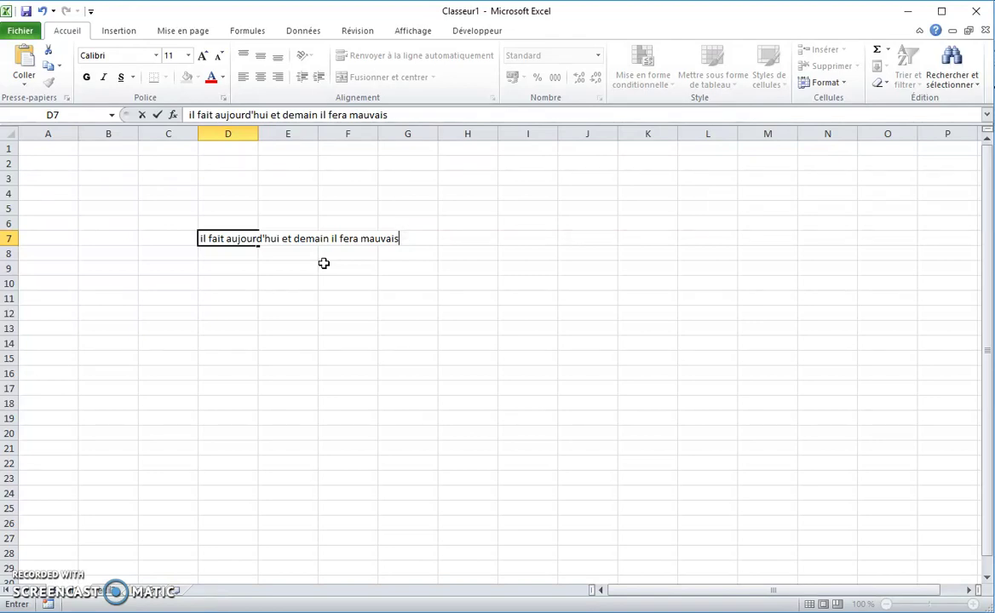
key(Tab)
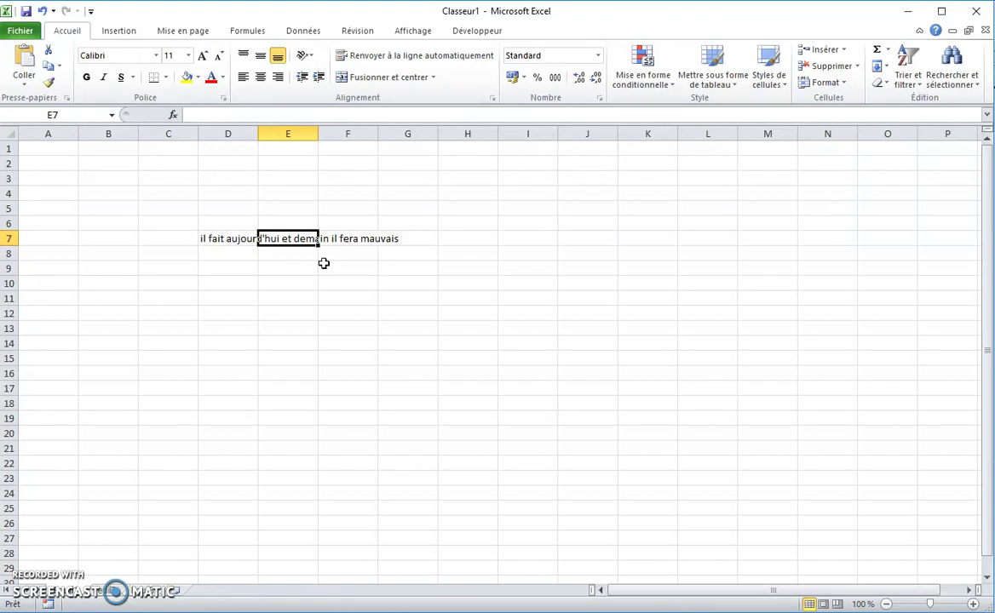
text(mardi)
key(Return)
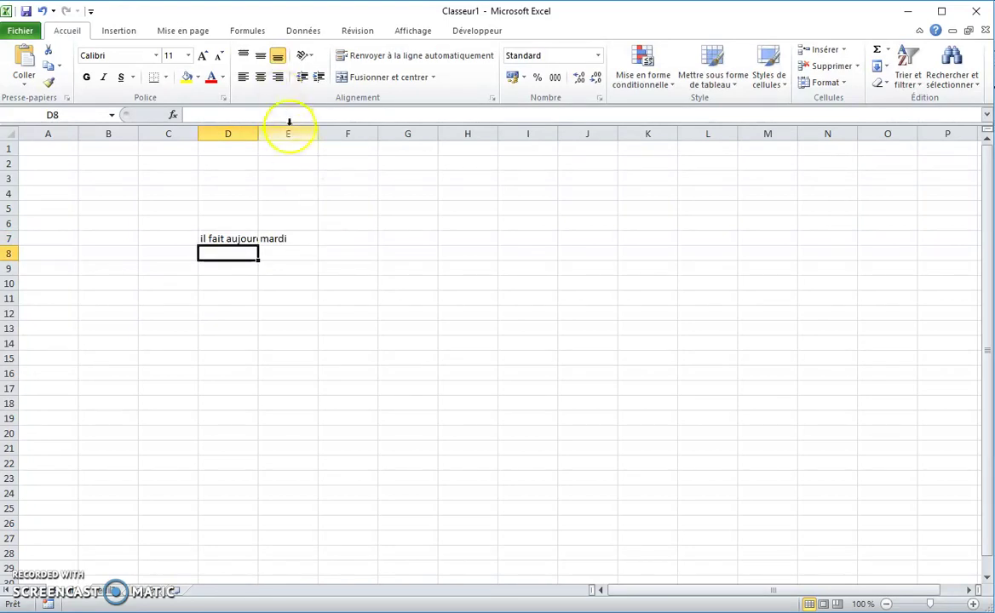
- Check the full contents of E7 and D7, and widen column D to fit the whole sentence in D7
click(274, 239)
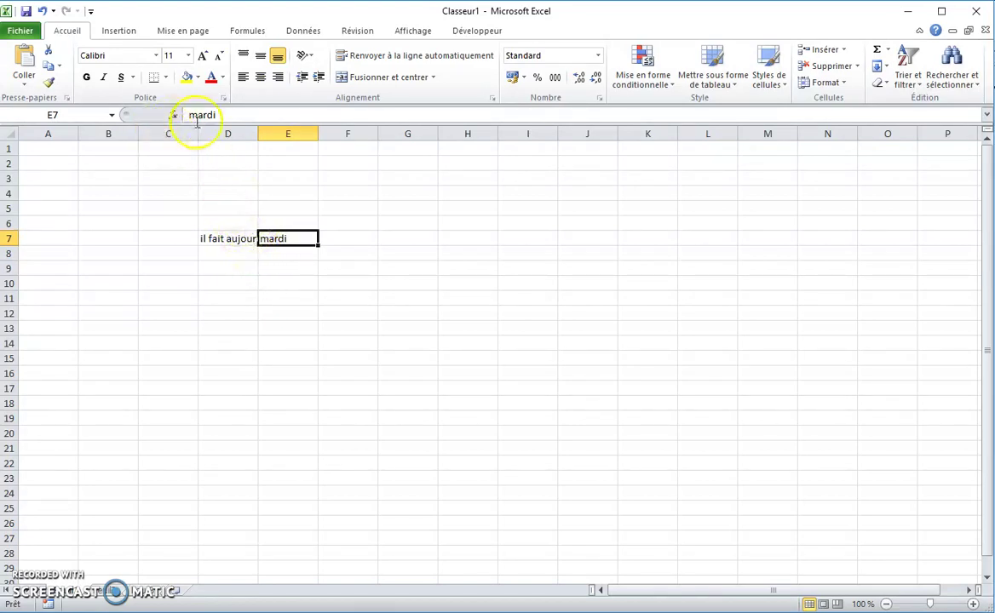
click(230, 237)
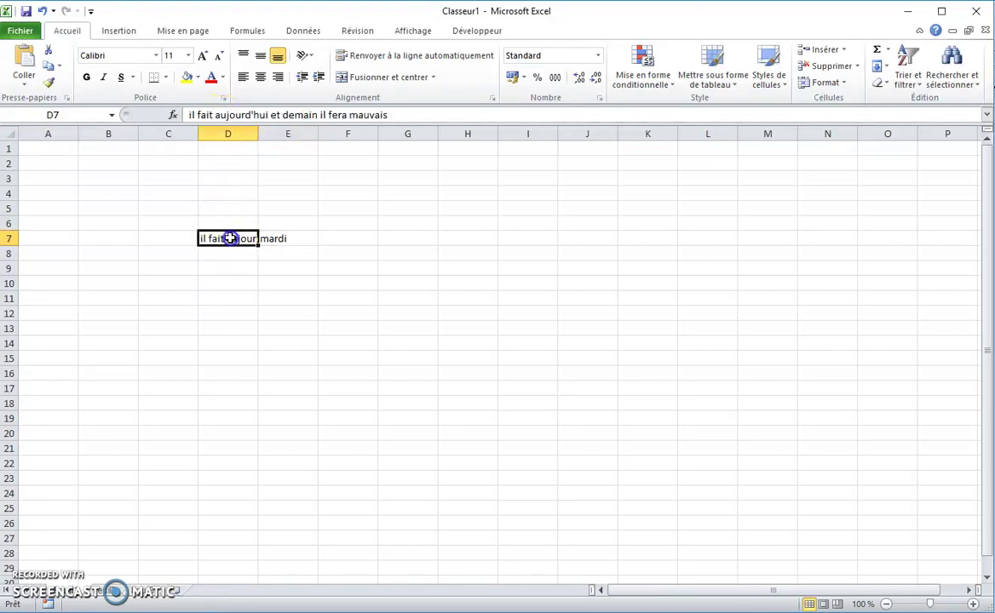
click(218, 245)
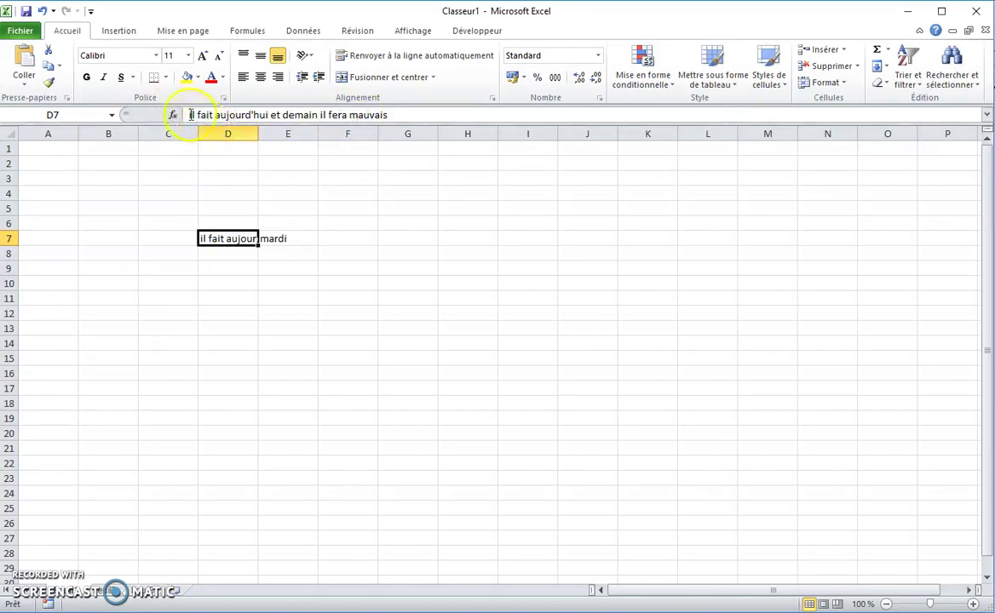
drag(259, 134, 258, 135)
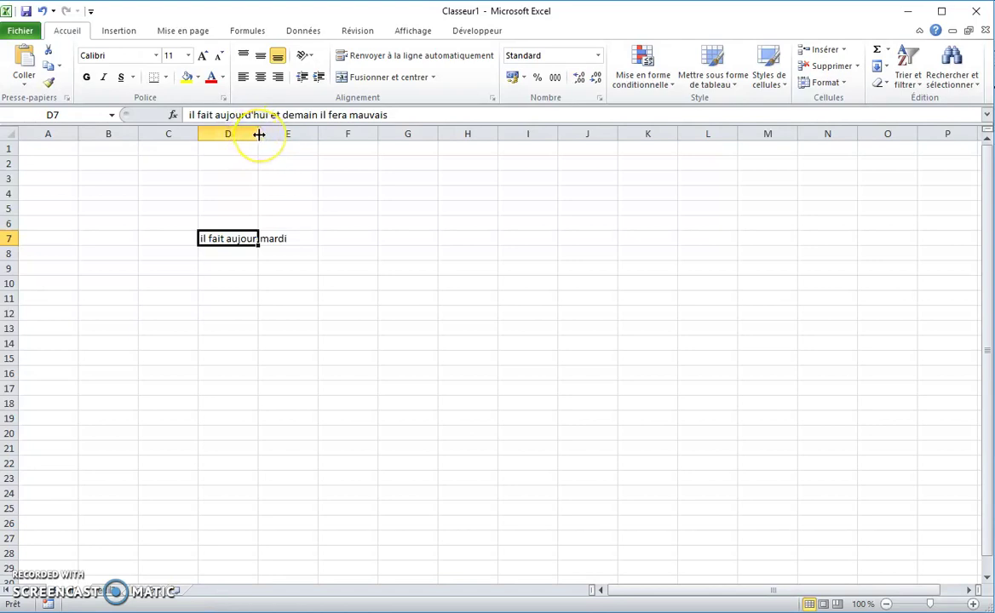
drag(259, 134, 423, 136)
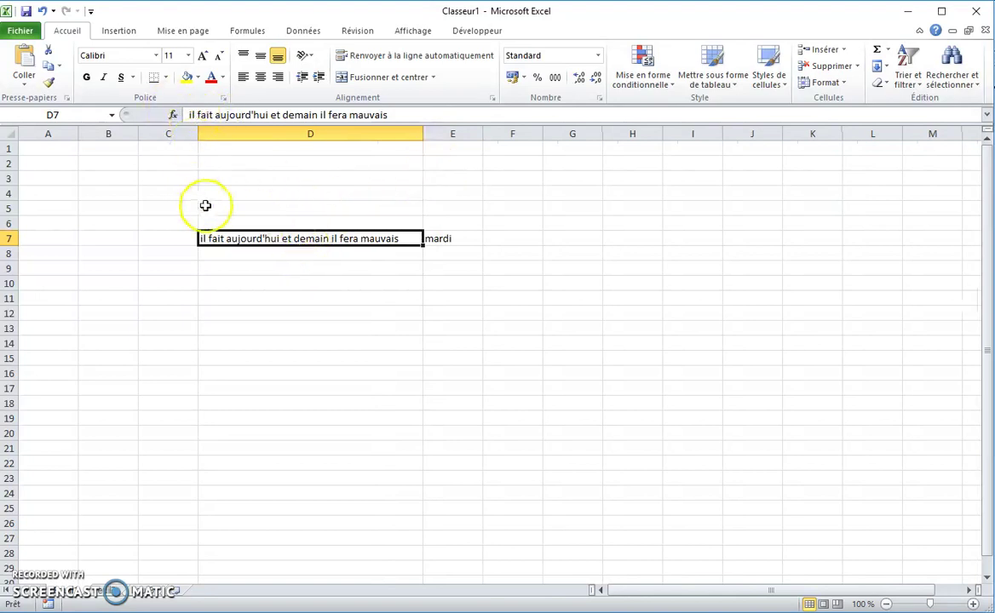
- Fill cells A1 to A4 with 53,26, 1547, 25kg and jour, one value per cell
click(51, 152)
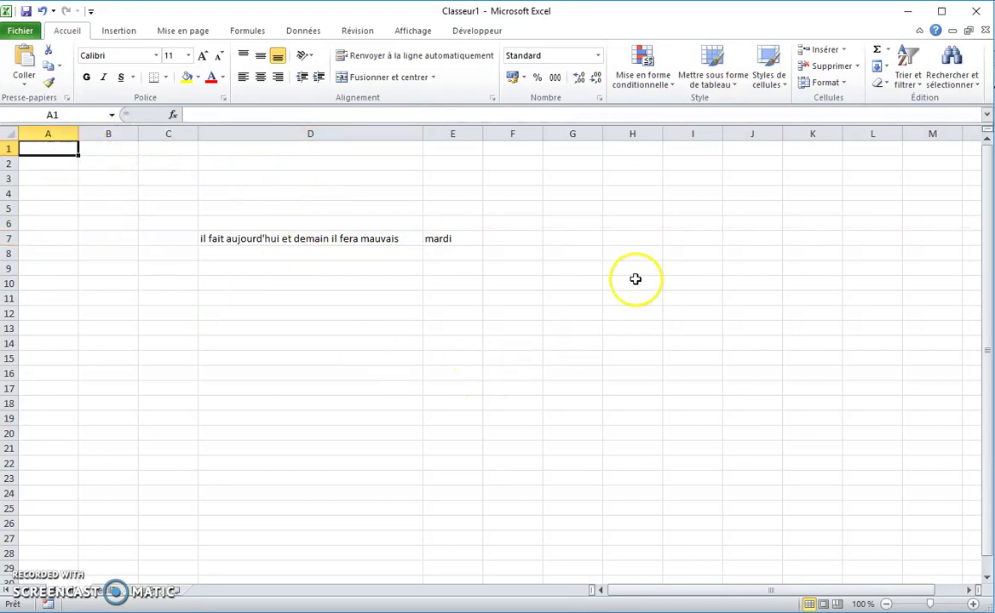
text(53,26)
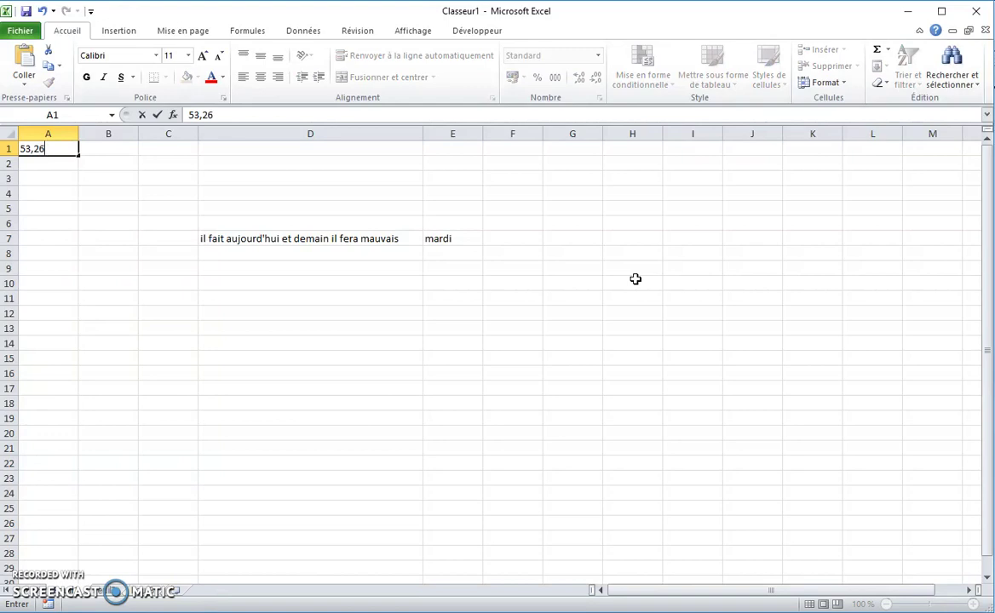
key(Return)
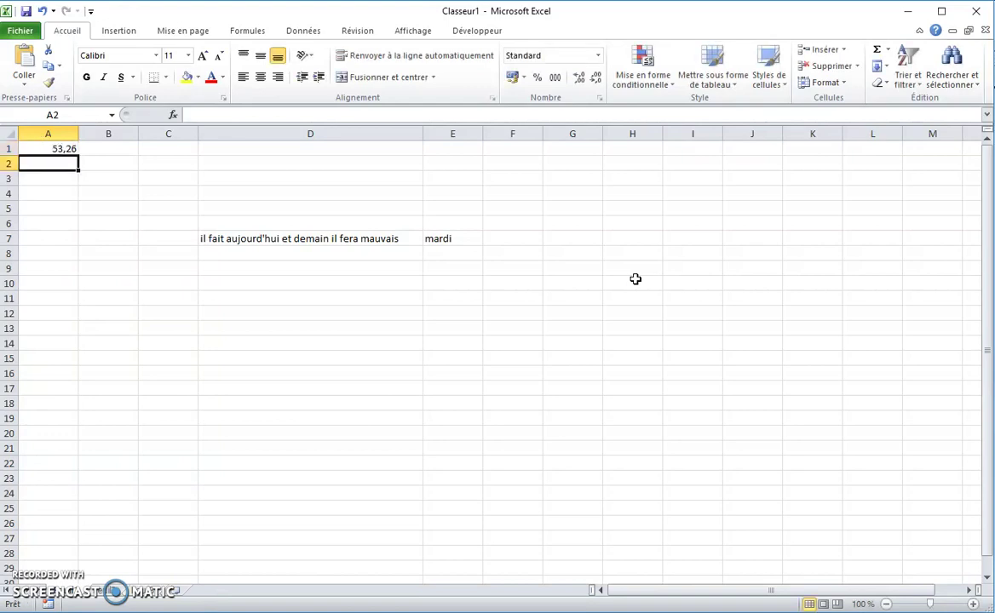
text(1547)
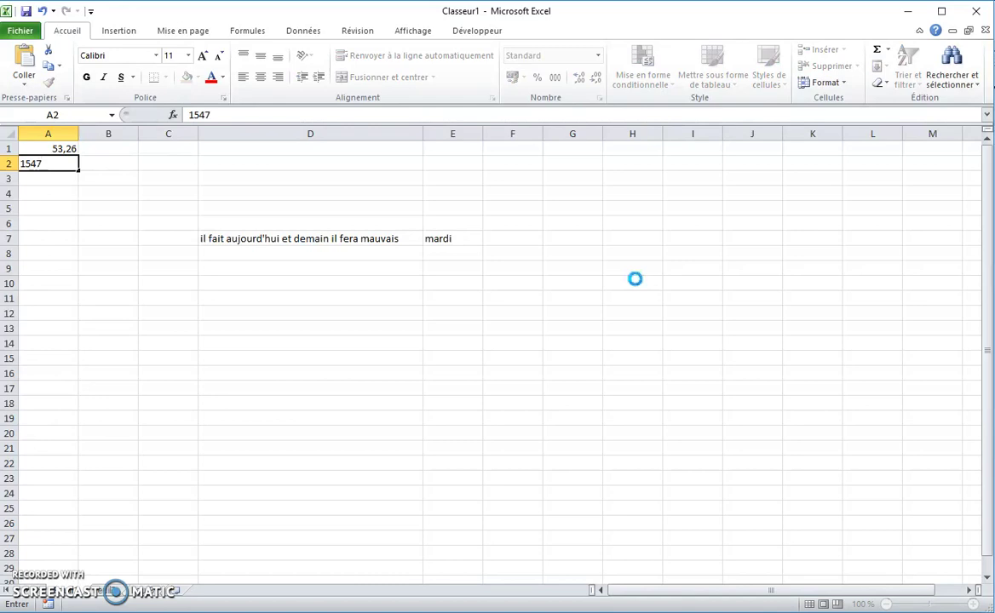
key(Return)
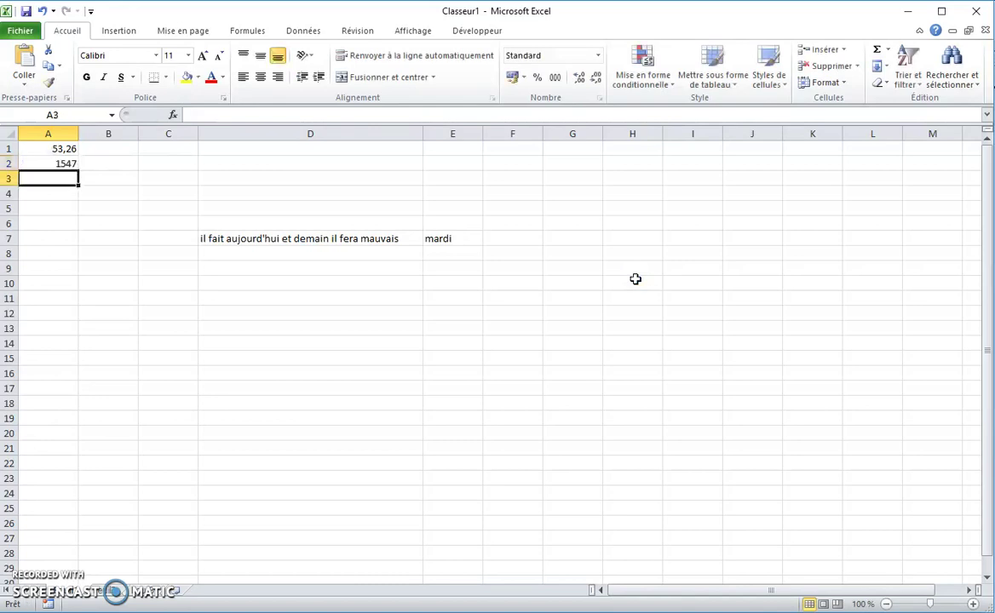
text(25kg)
key(Return)
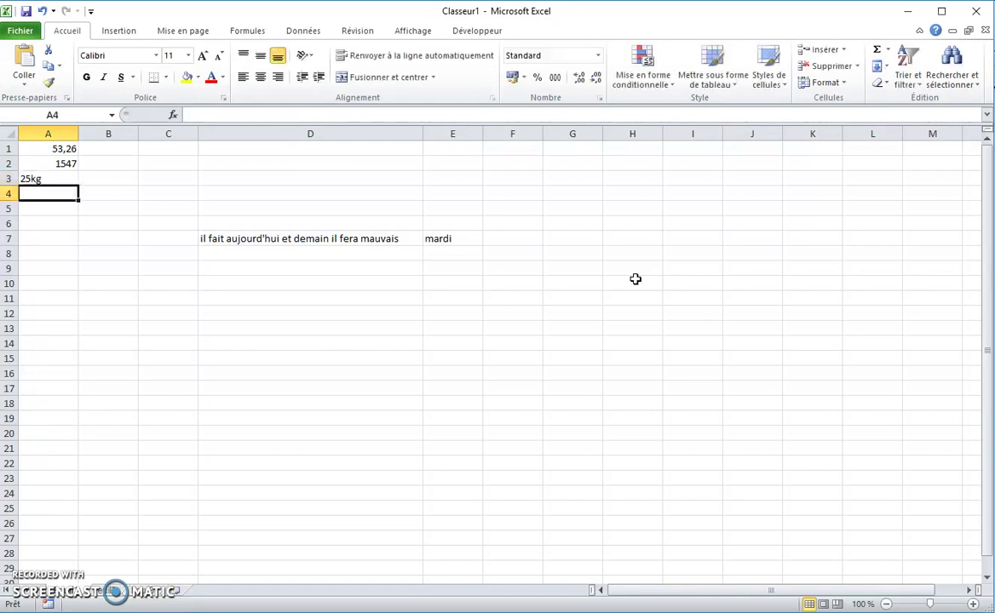
text(jour)
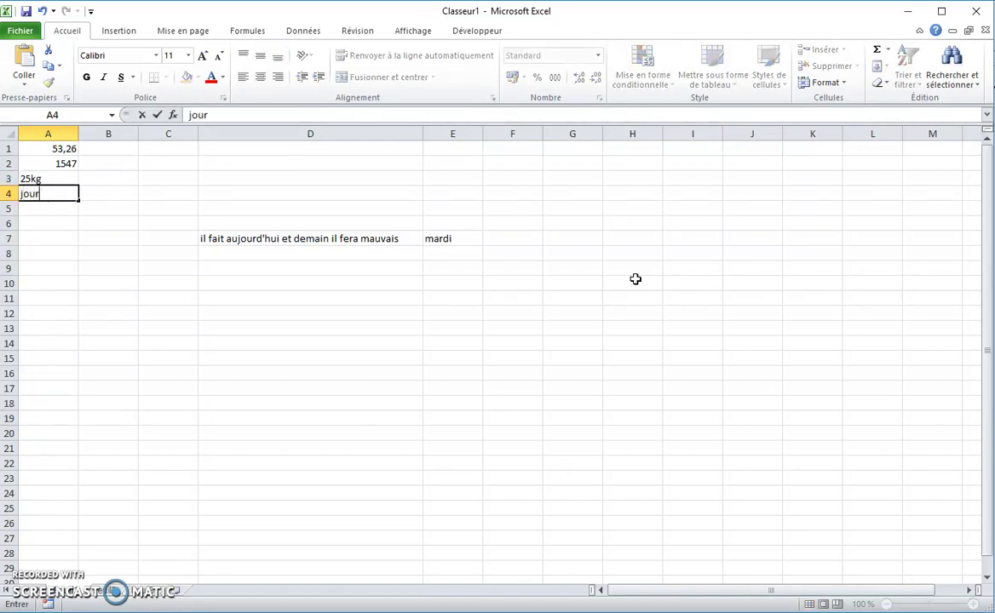
key(Return)
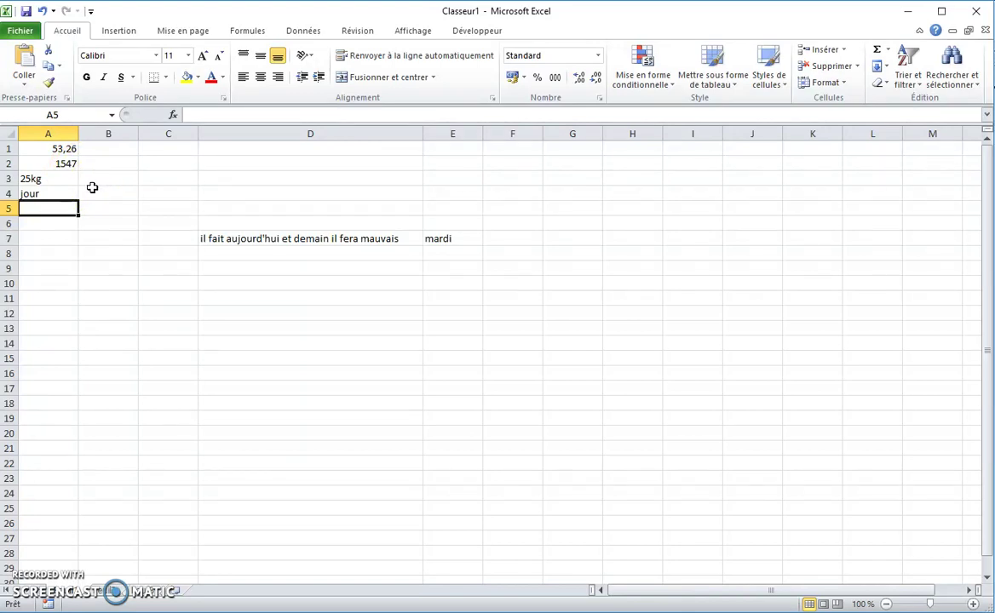
- Enter the date 15/02/2014 in cell A5 and widen column A to about twice its width
text(15/02)
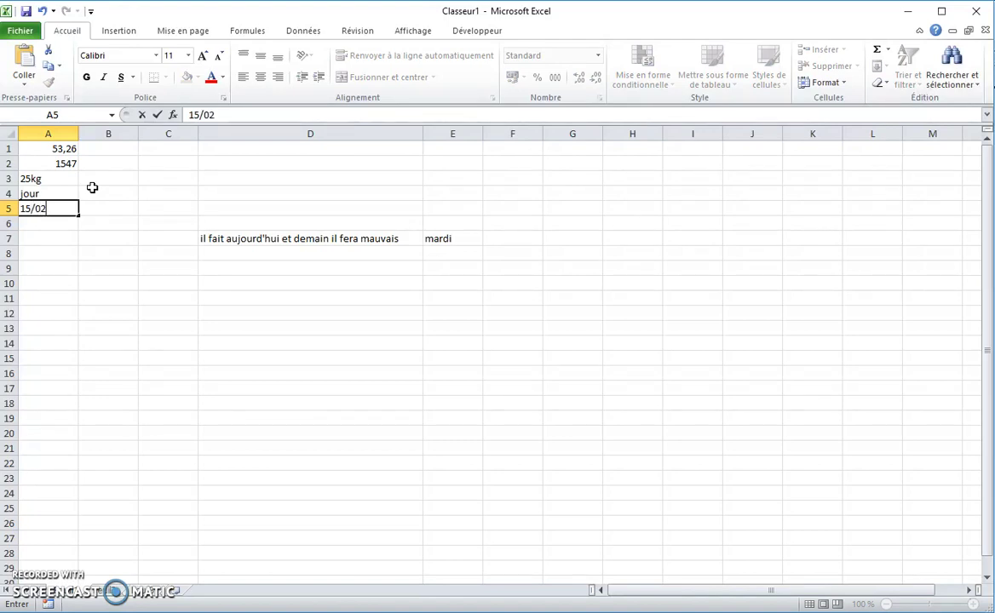
text(/2014)
key(Return)
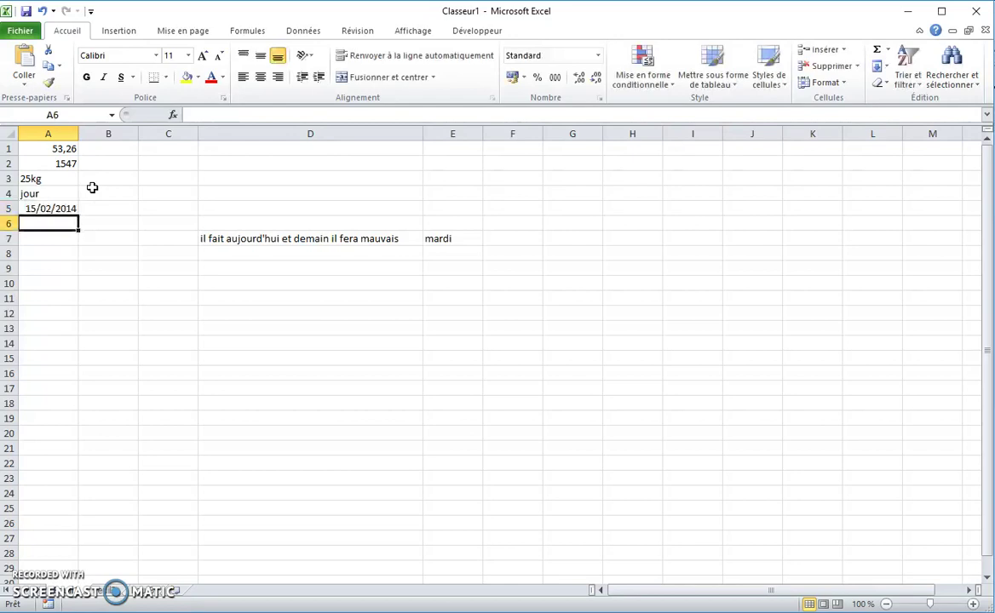
drag(79, 133, 141, 133)
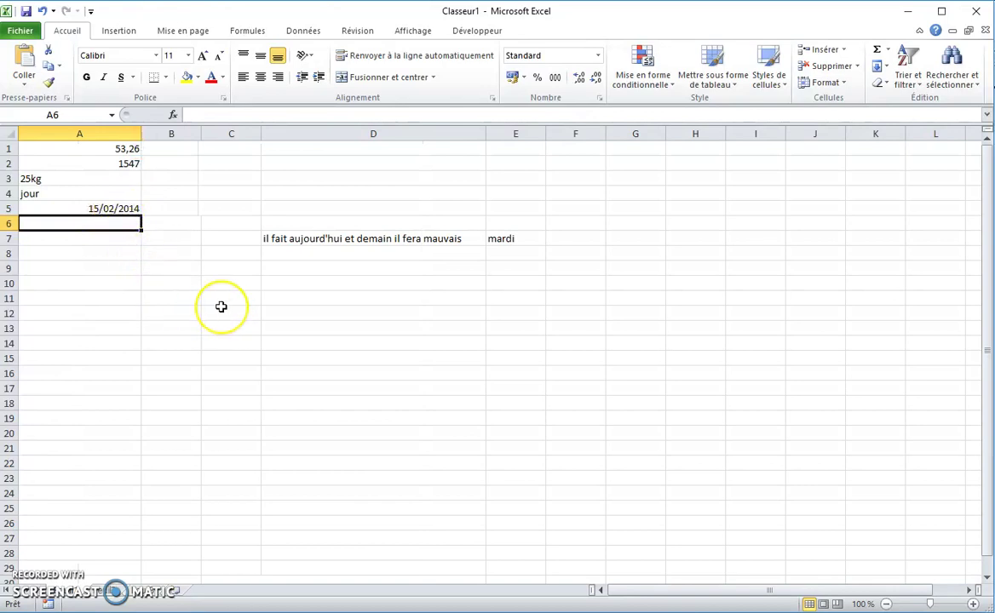
- Enter 29/02/2013 in cell A6 and 1548 847, with spaces between the two groups of digits, in cell A7
text(29/0)
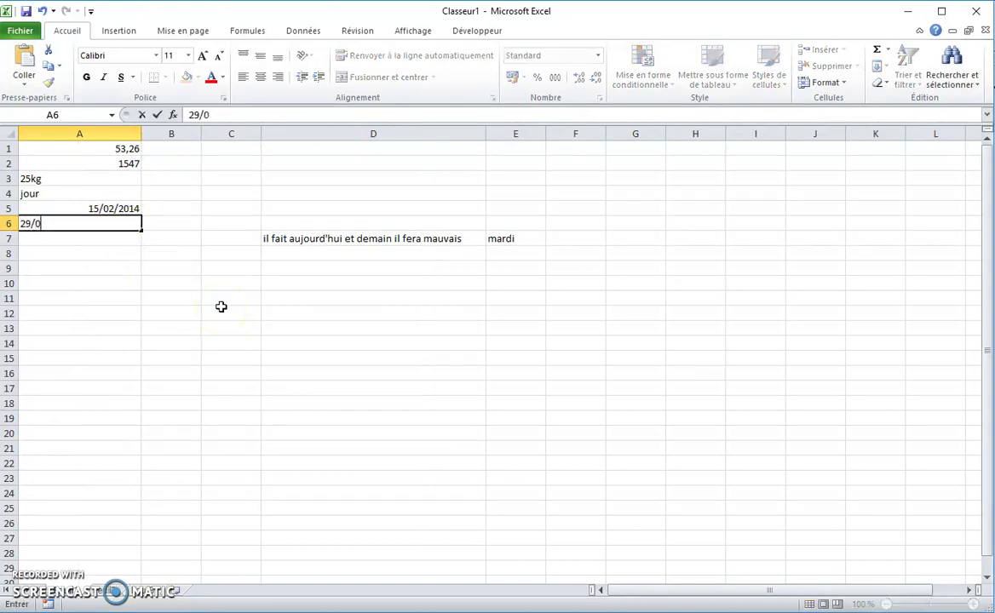
text(2/2013)
key(Return)
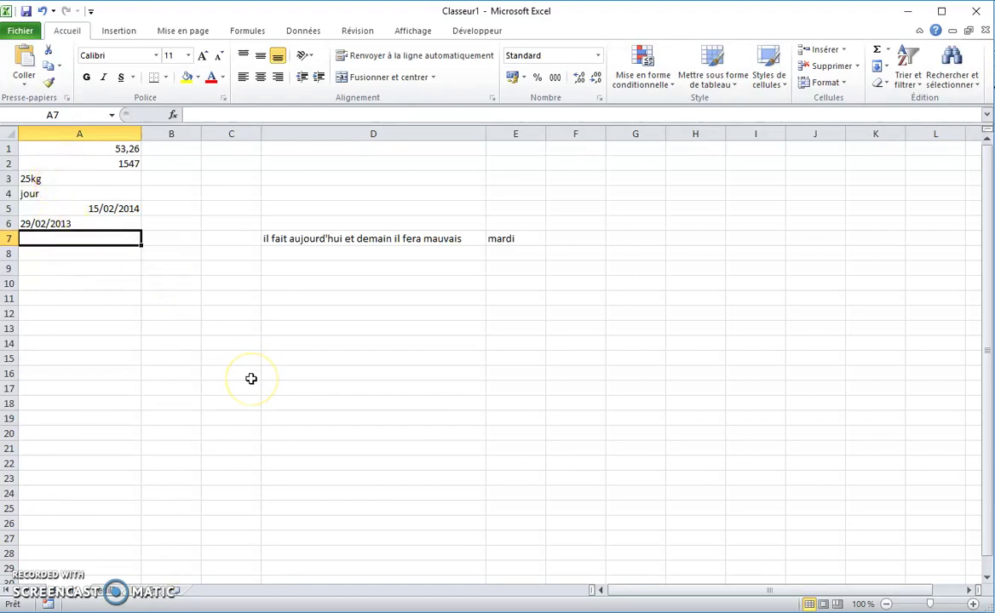
text(1548)
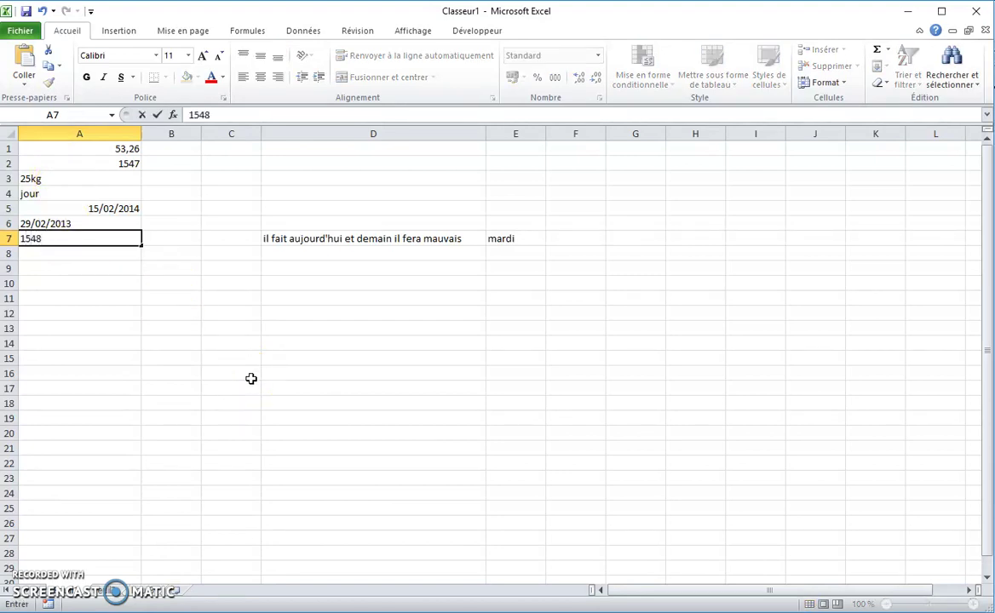
text(  847)
key(Return)
key(Up)
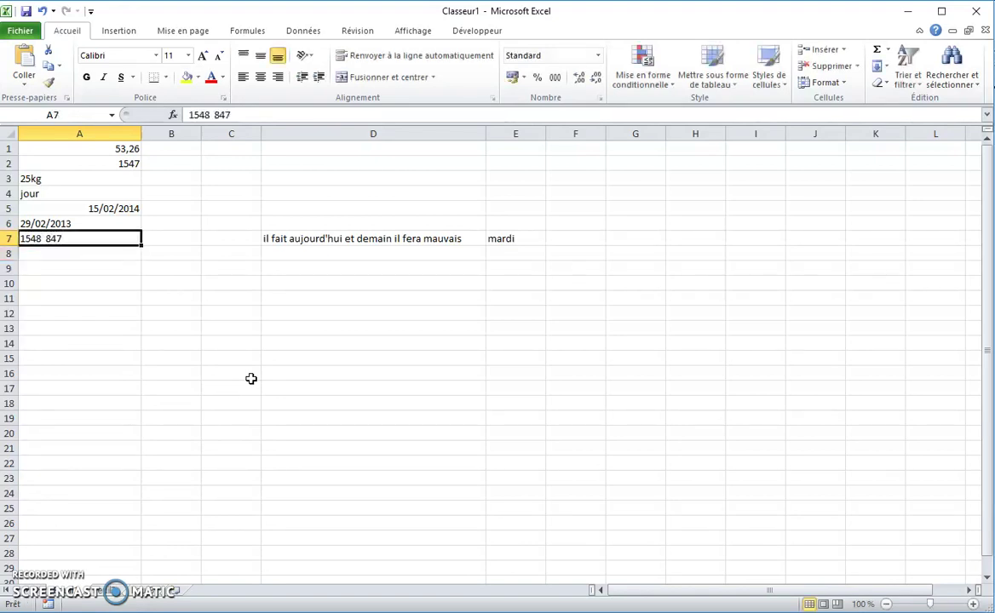
key(Down)
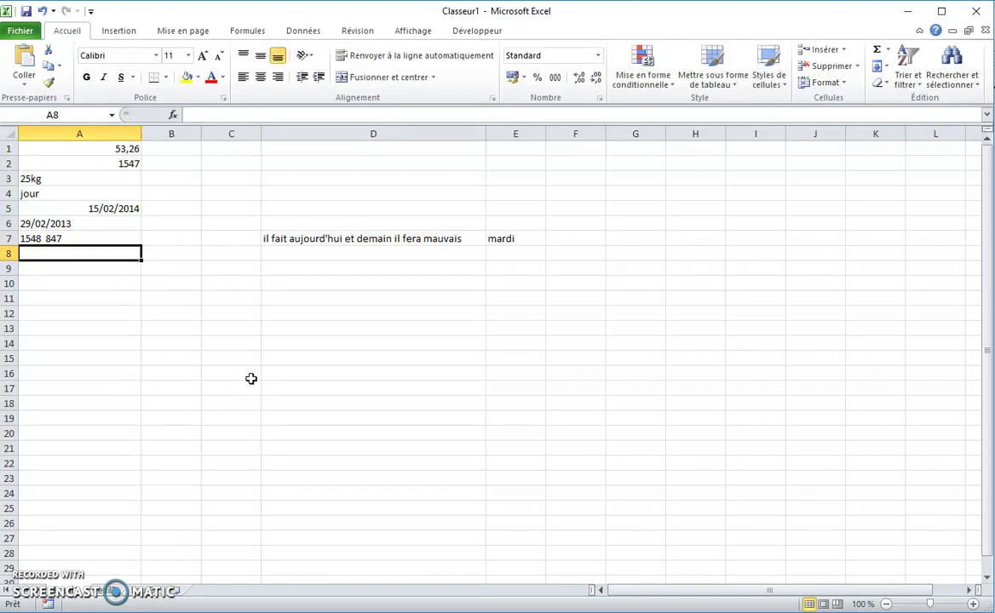
- Examine how the entries in cells A7 up to A3 are stored and aligned, ending on the empty cell A8
key(Up)
key(Up)
key(Up)
key(Up)
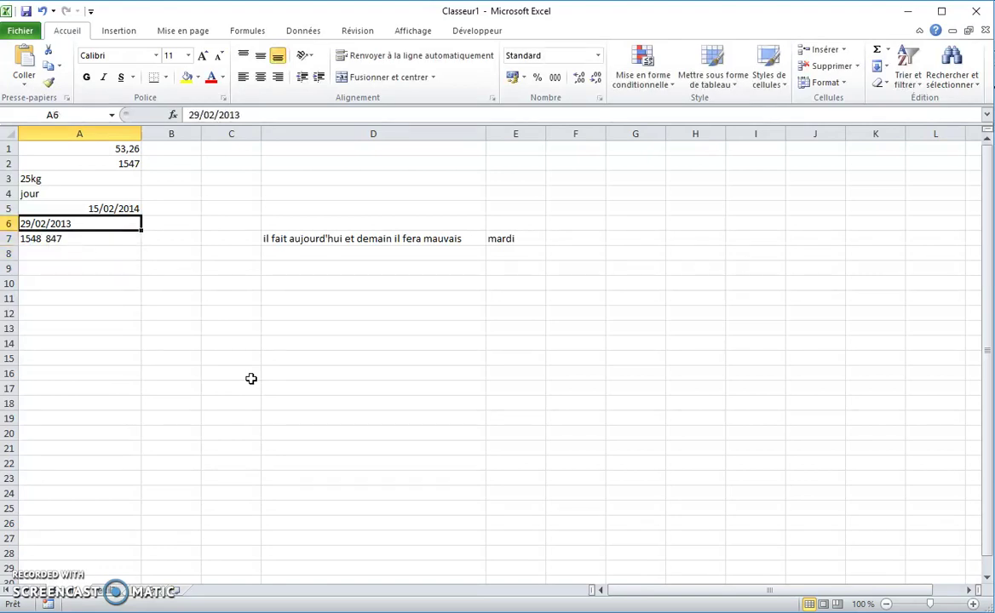
key(Up)
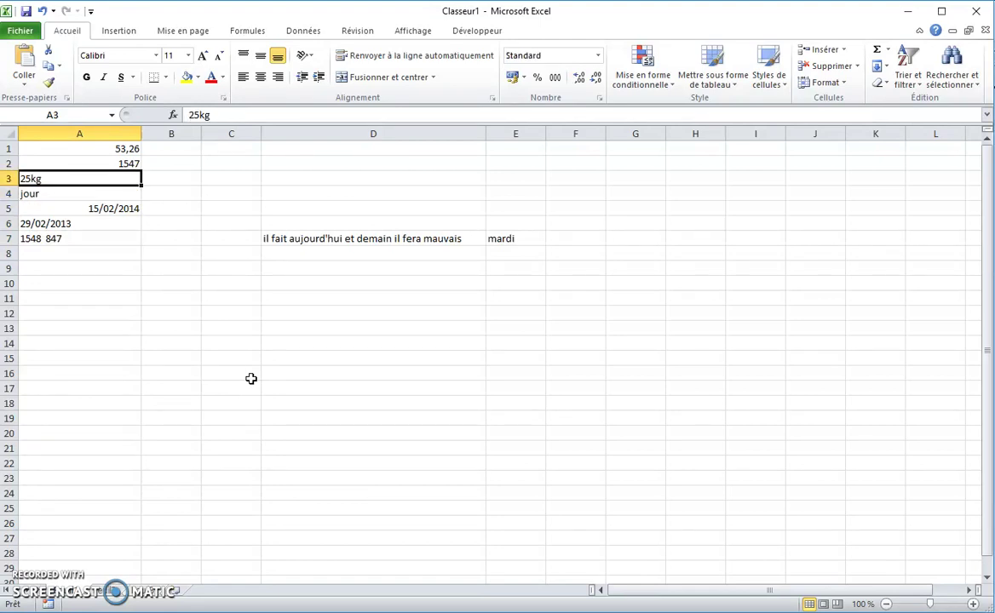
key(Down)
key(Down)
key(Down)
key(Down)
key(Down)
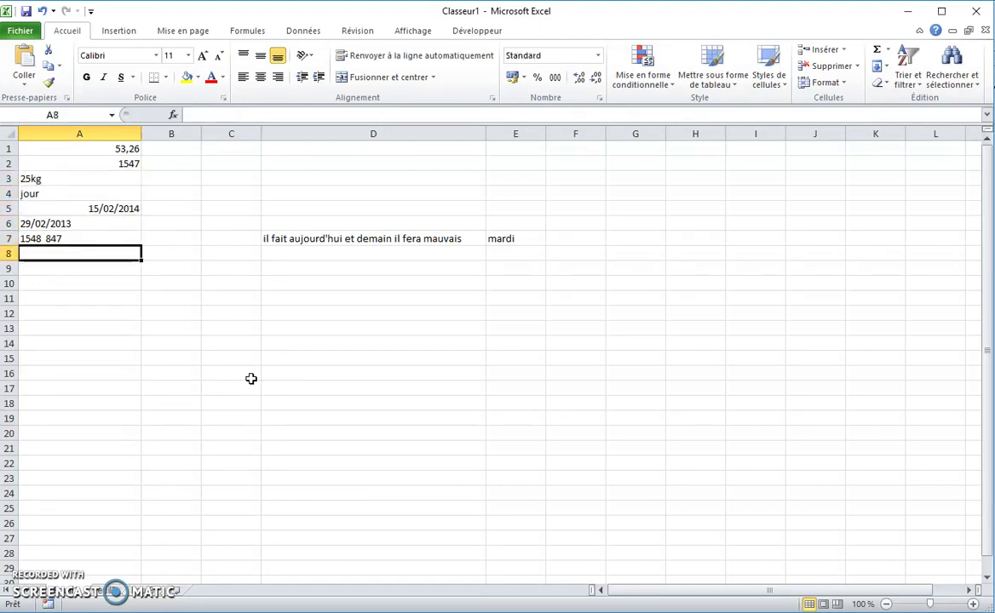
- Enter the decimal number 847,874 in cell A8
text(847)
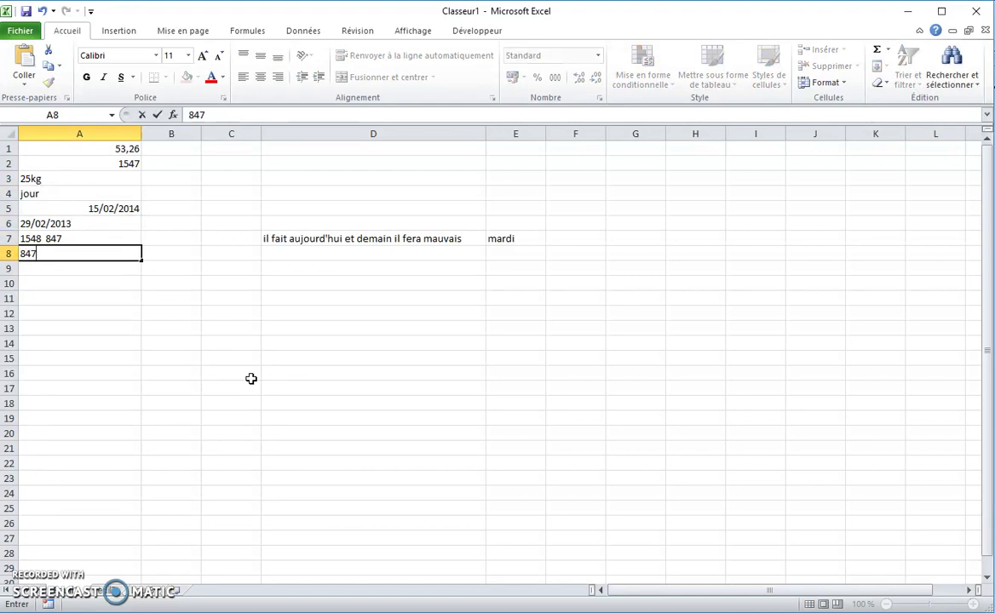
text(,874)
key(Return)
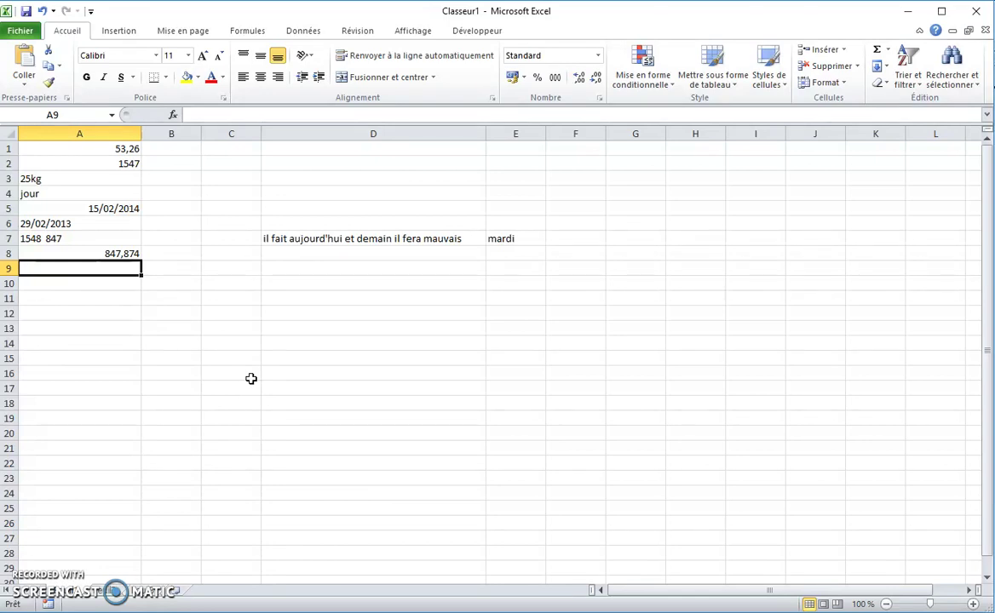
- Enter the column heading "poids (kg)" in cell C1, with the unit in the heading
key(Up)
key(Up)
key(Up)
key(Up)
key(Up)
key(Up)
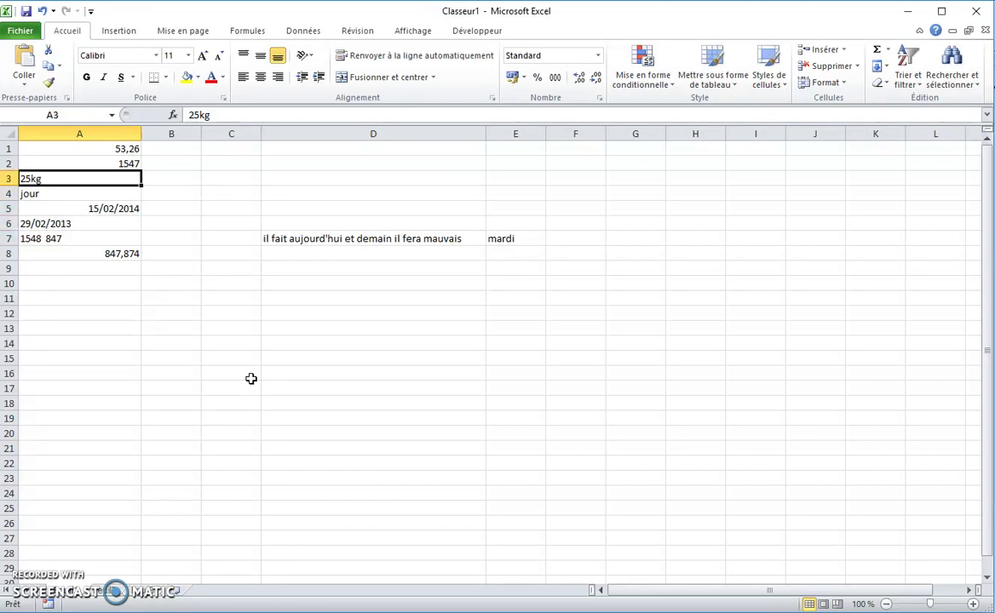
key(Right)
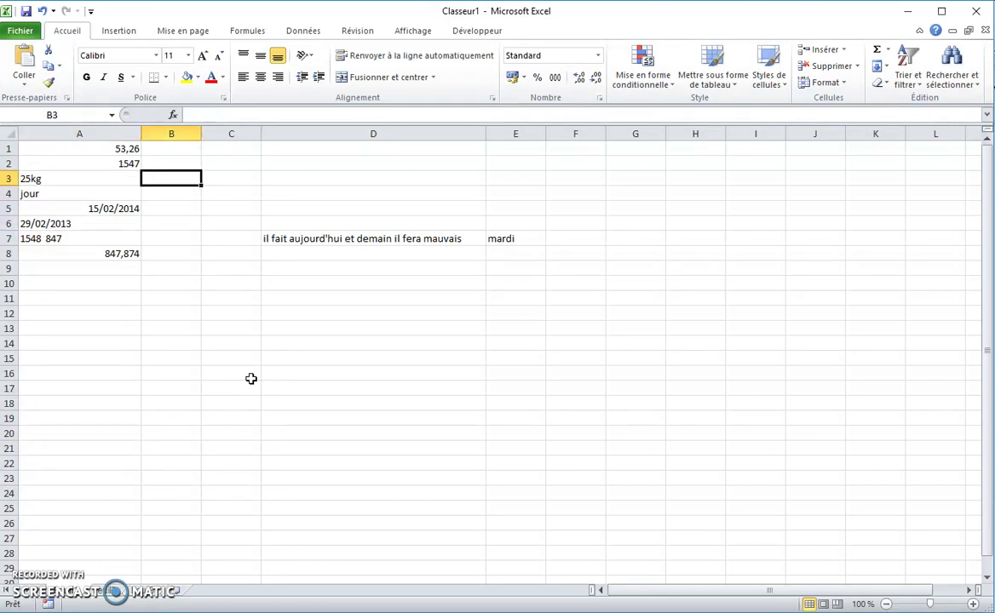
key(Right)
key(Up)
key(Up)
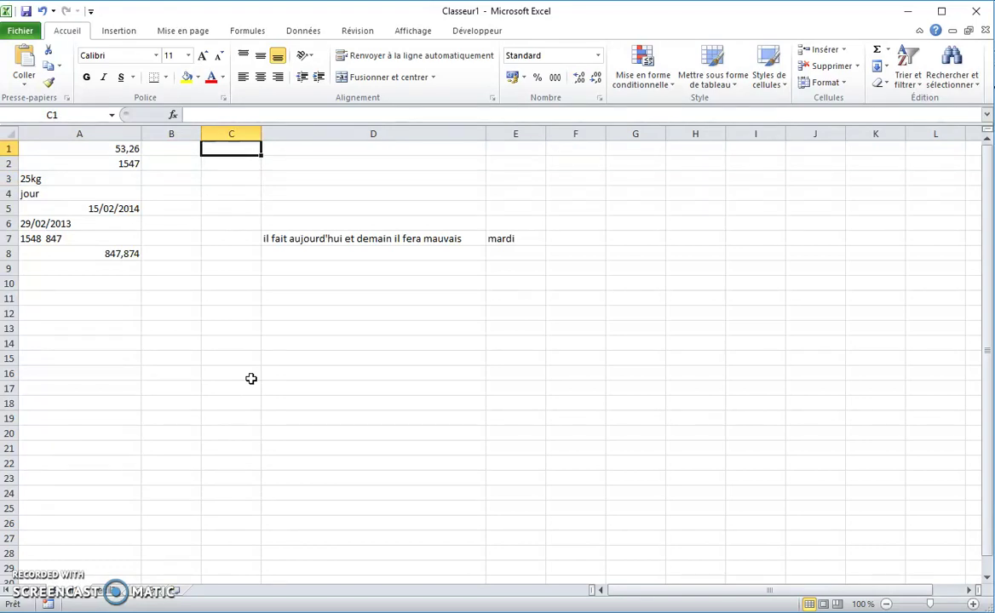
text(p)
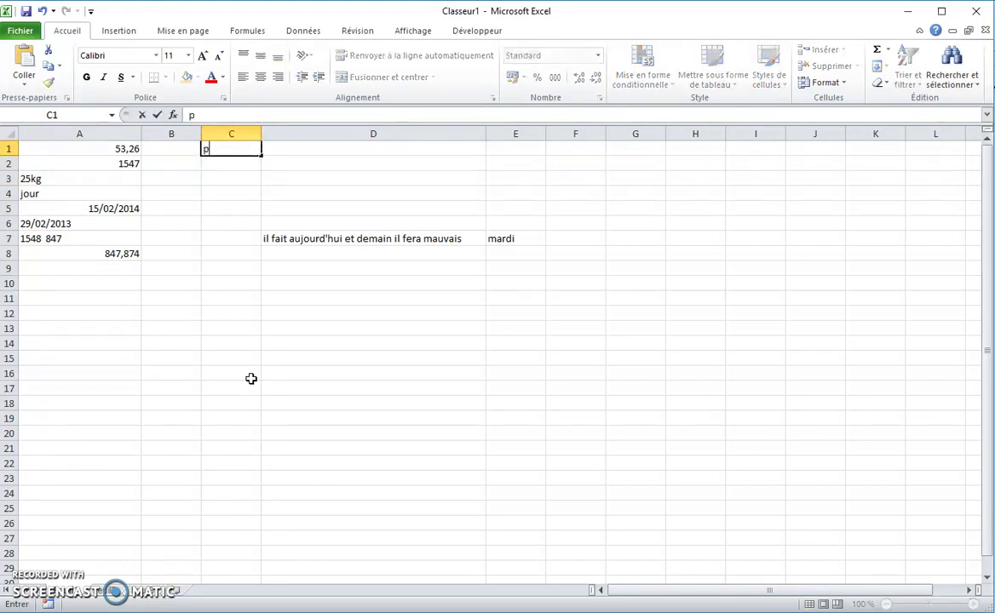
text(oids (kg)
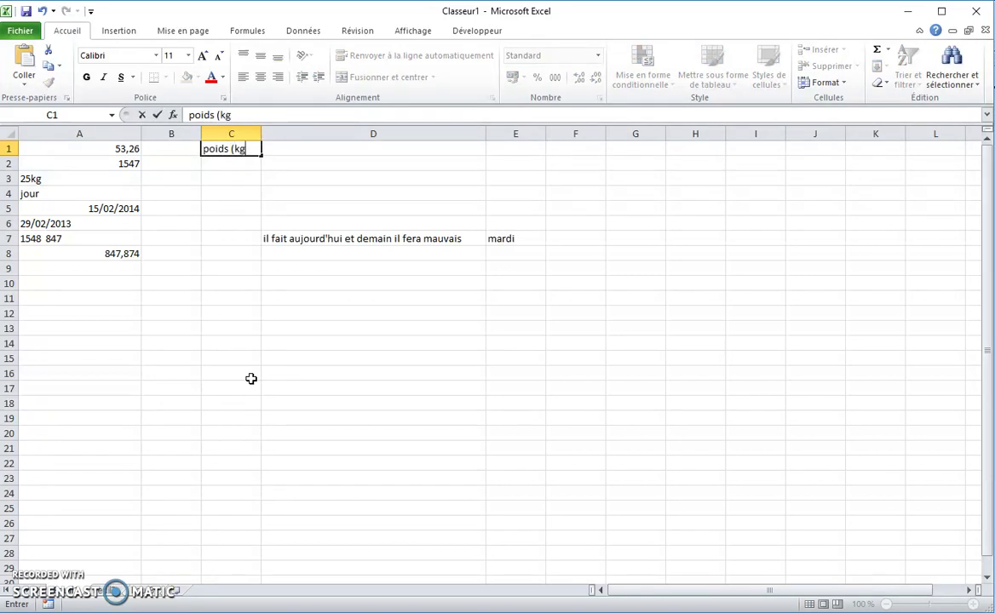
key(Return)
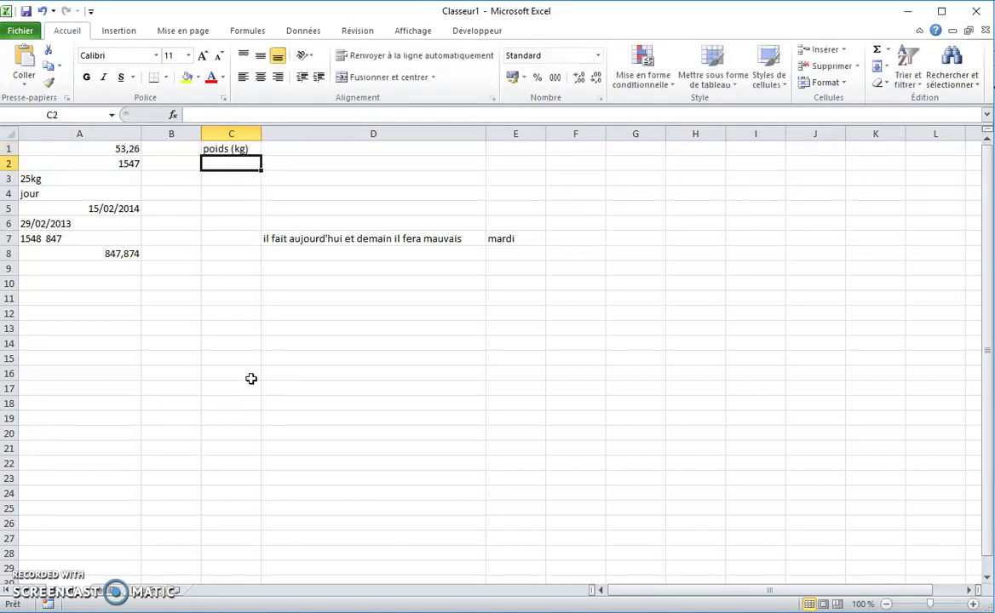
- Enter the unitless weights 25 in cell C2 and 543 in cell C3 beneath the heading
text(25)
key(Return)
text(543)
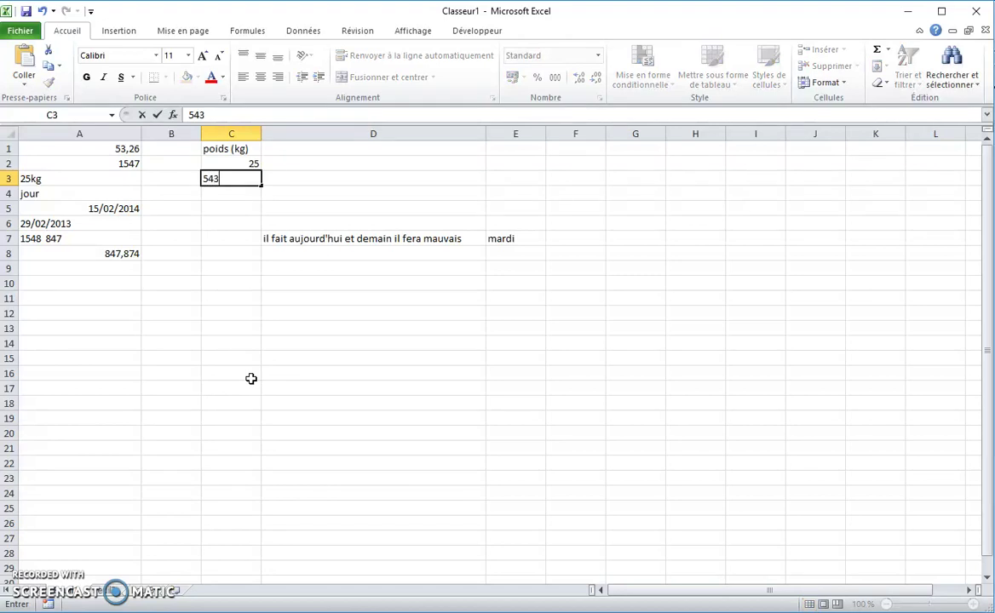
key(Return)
- Enter the number 25 in cell E2 and its unit kg separately in the adjacent cell F2
key(Up)
key(Up)
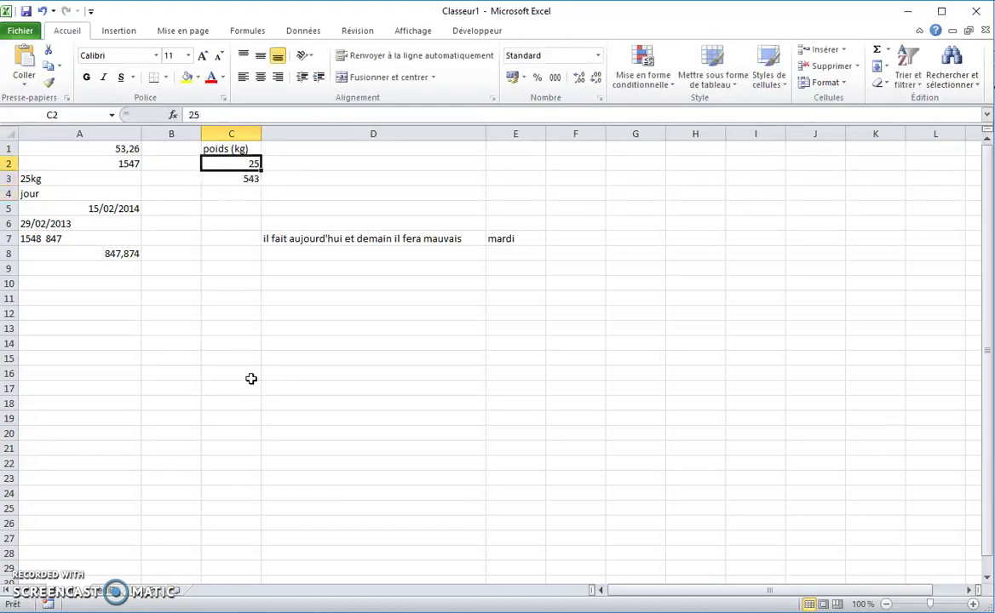
key(Right)
key(Right)
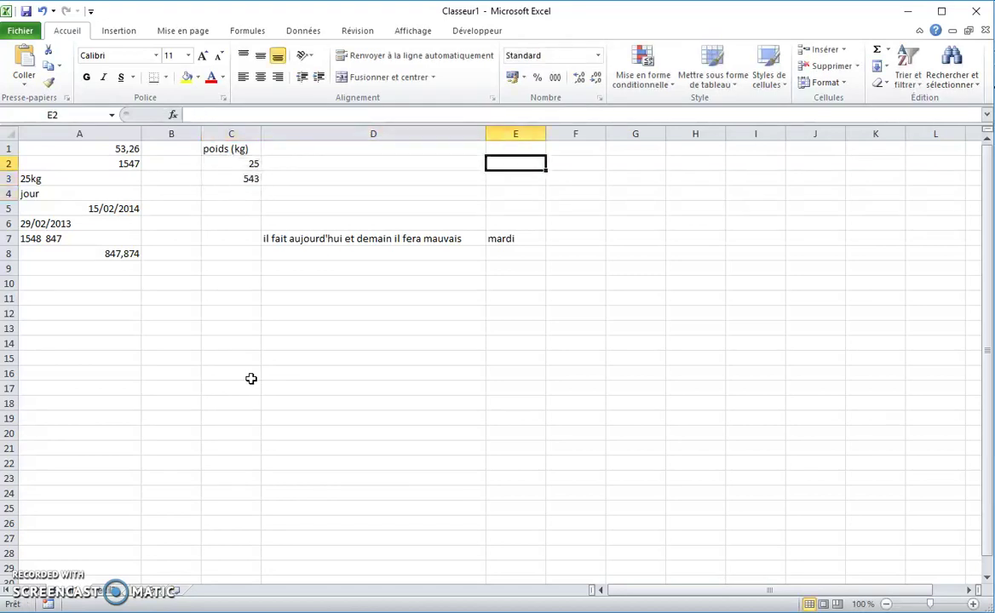
text(25)
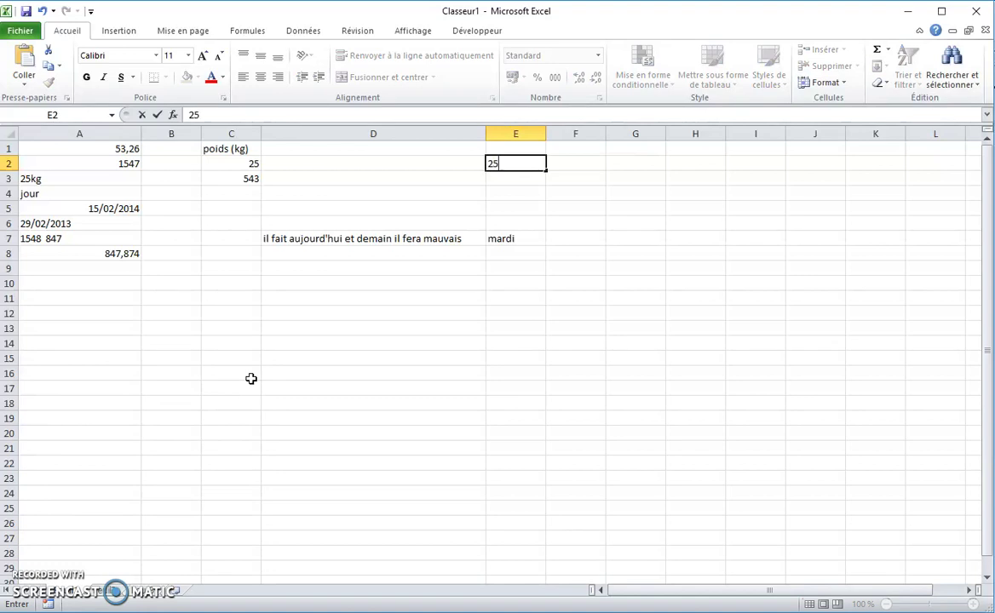
key(Right)
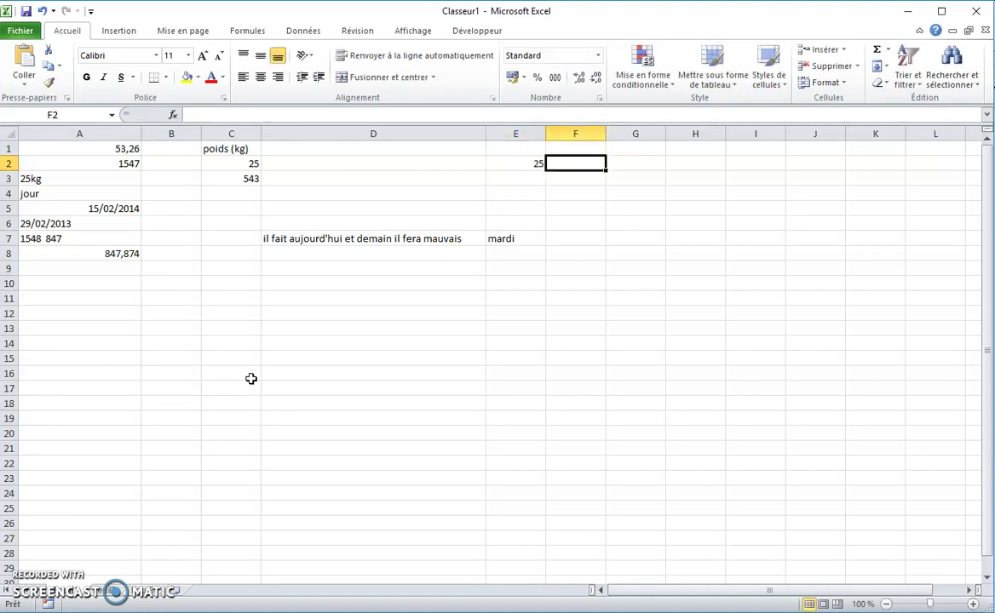
text(kg)
key(Return)
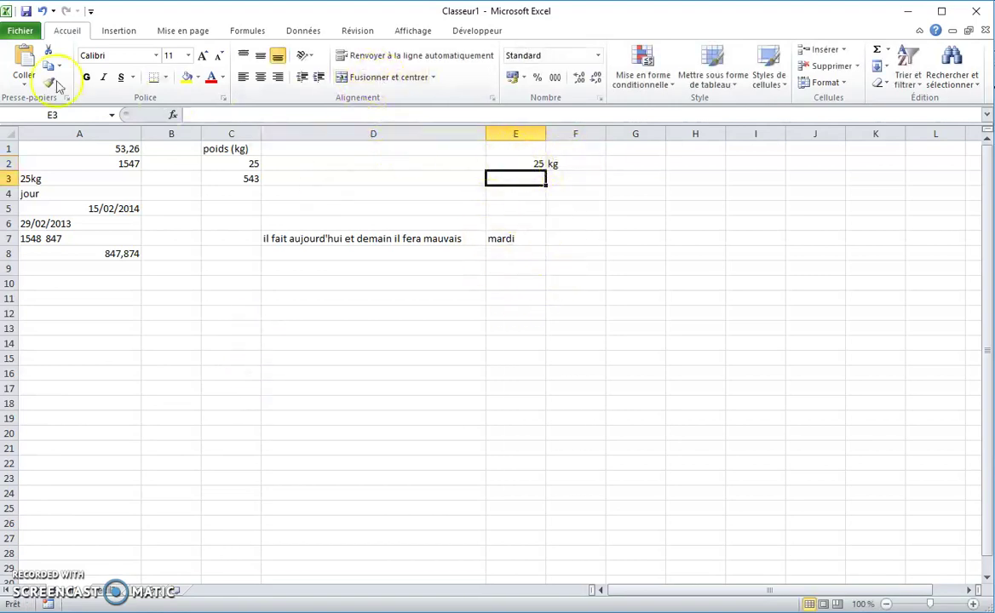
- Examine the sheet in the print preview, zoomed in on the first page, and return to the worksheet
click(20, 31)
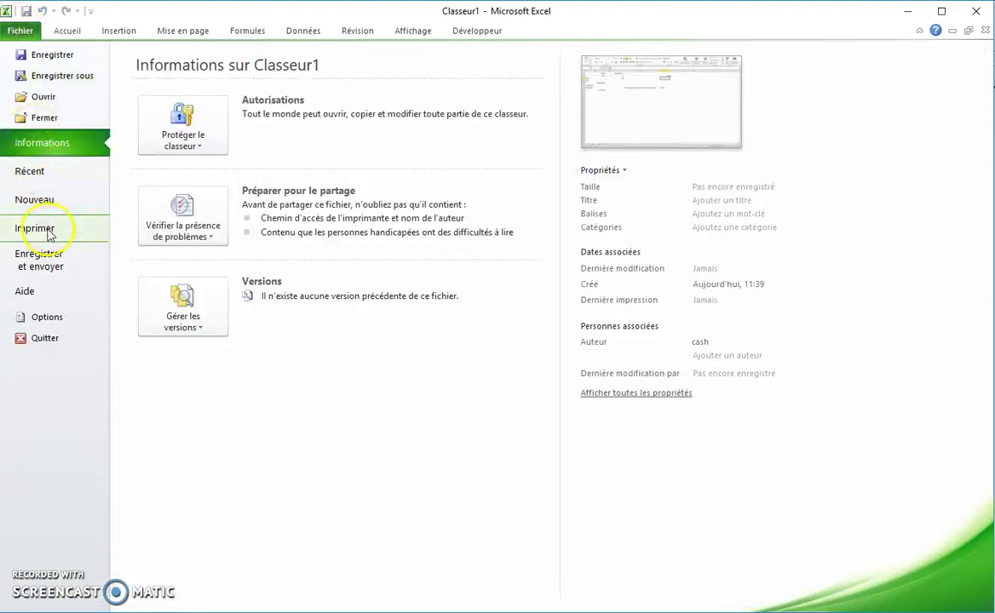
click(32, 228)
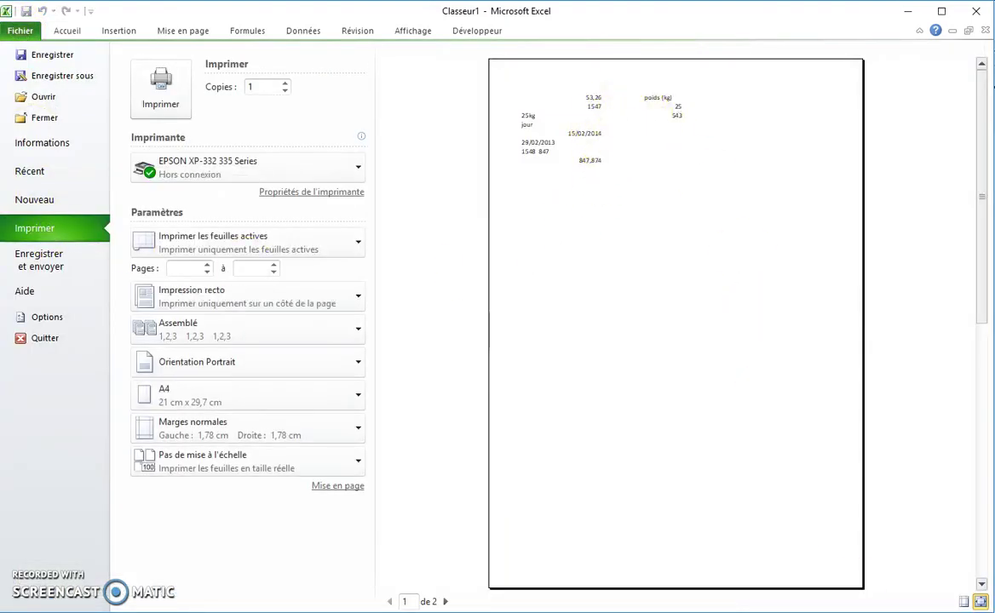
click(980, 601)
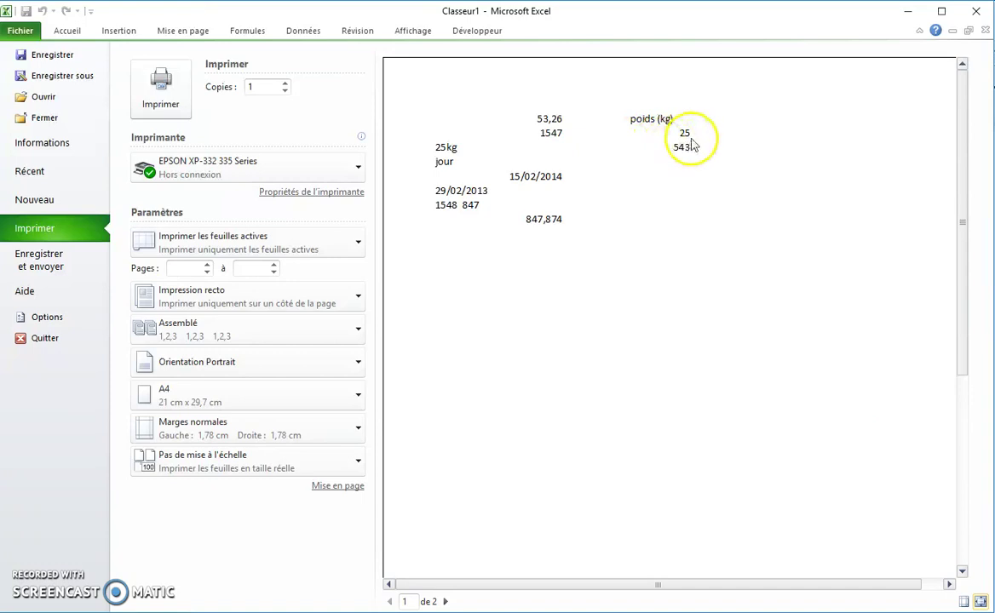
click(70, 31)
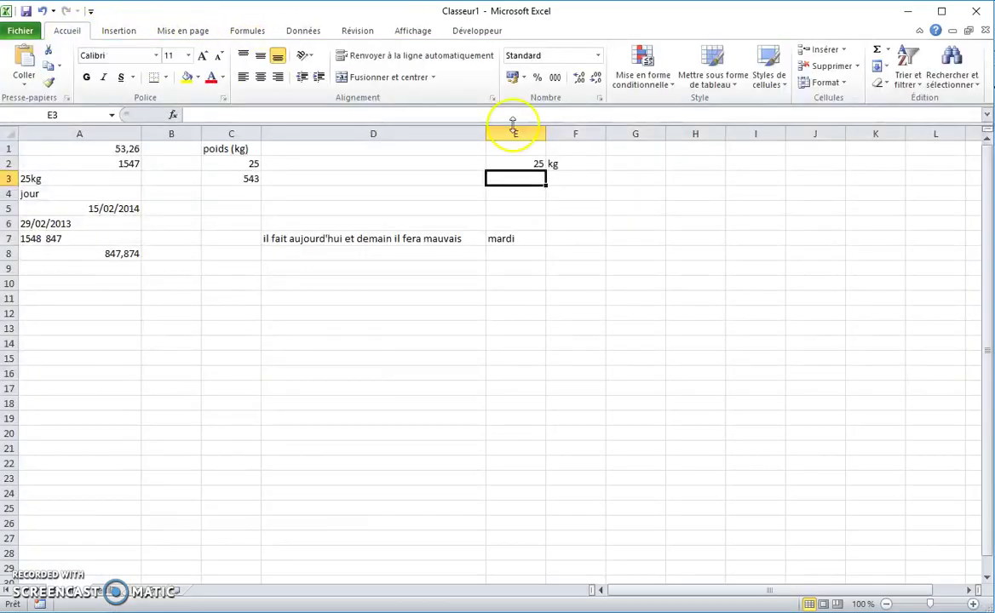
- Narrow column D to a little over a quarter of its width, check the full page in the print preview, and return to the worksheet
drag(487, 134, 324, 133)
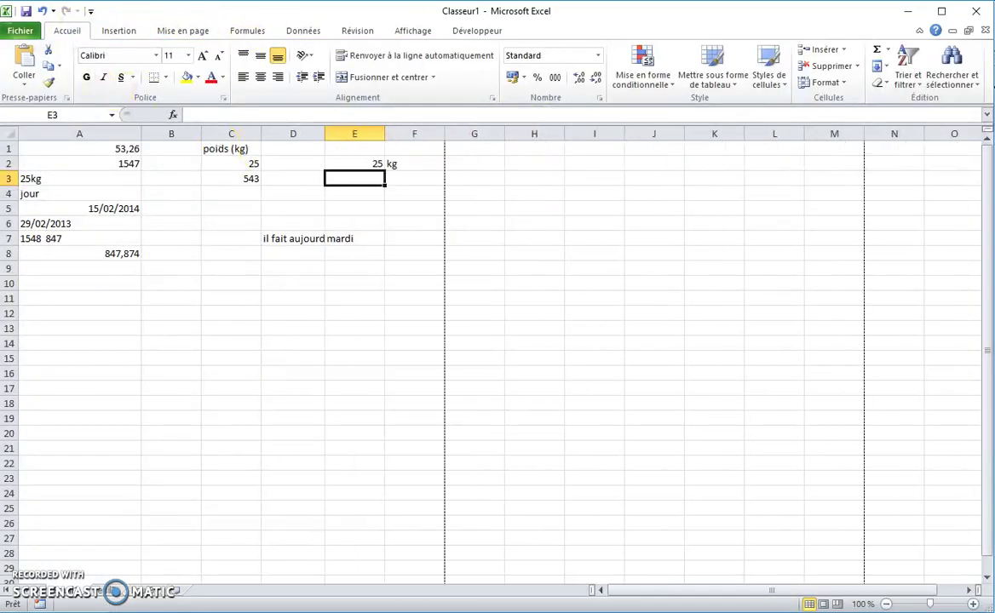
click(26, 32)
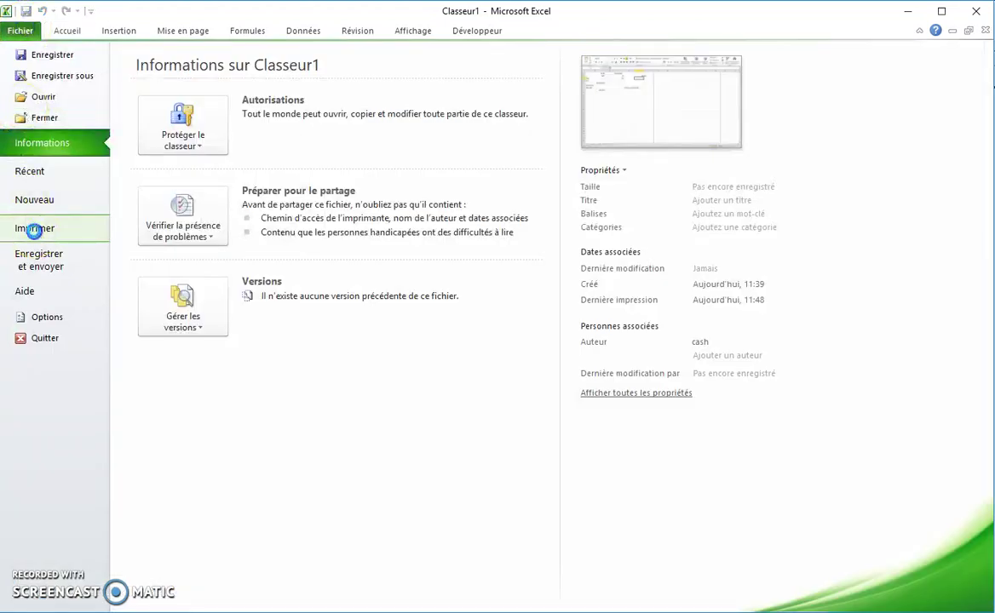
click(30, 227)
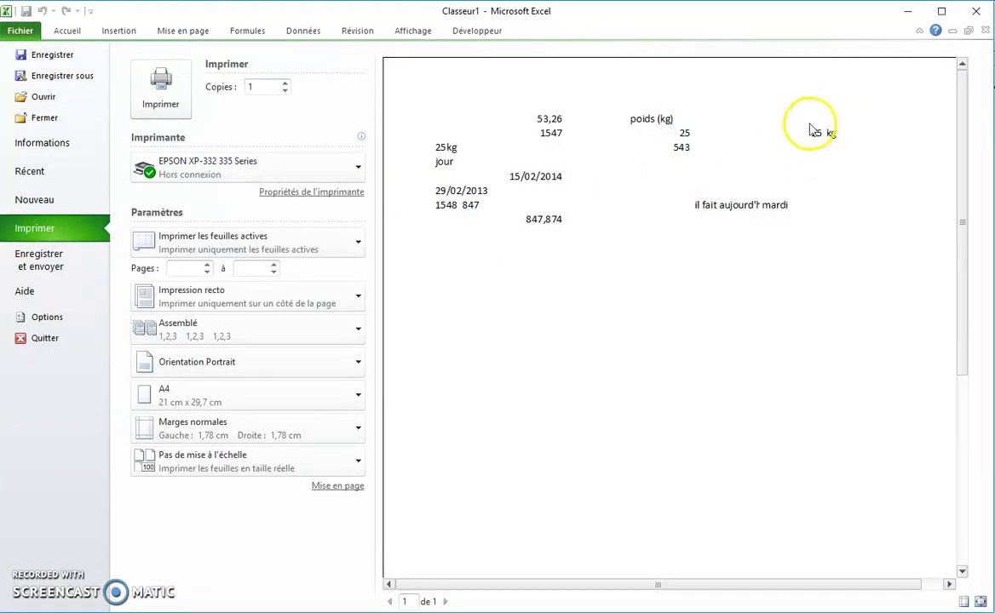
click(981, 602)
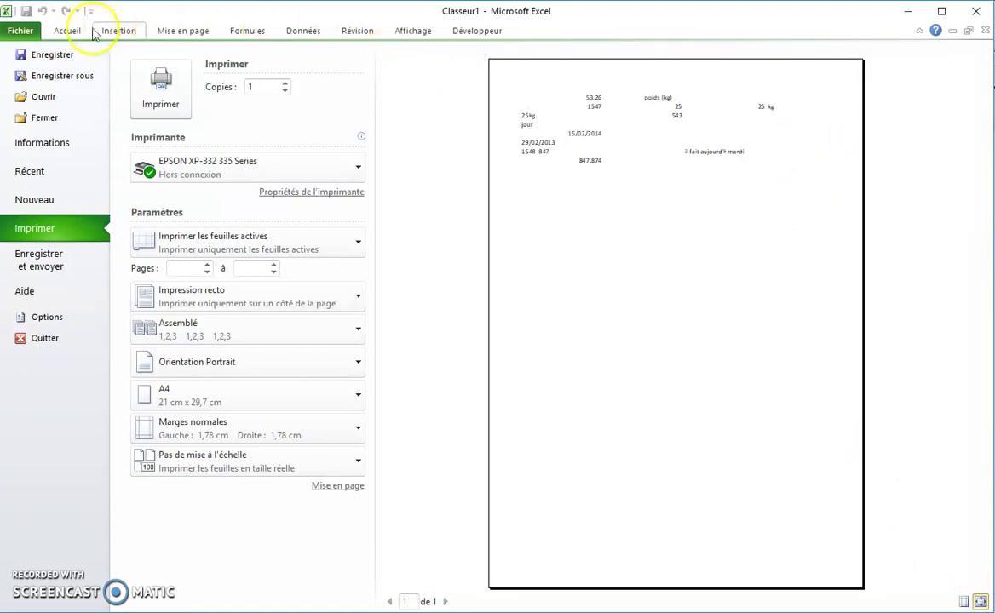
click(67, 30)
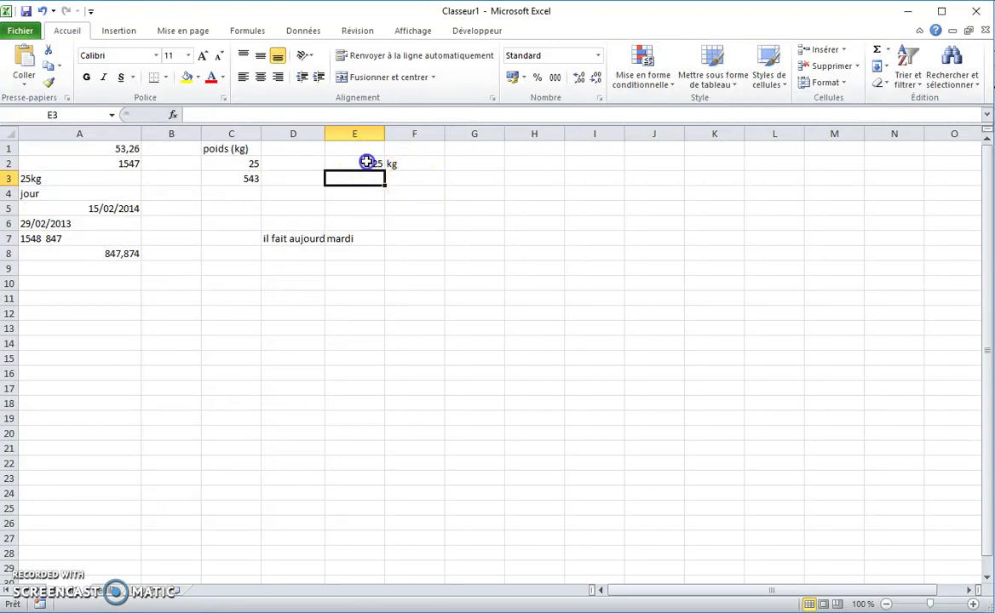
- Frame cells E2 and F2 together with a single thick outside border (Bordure épaisse en encadré)
drag(367, 162, 388, 162)
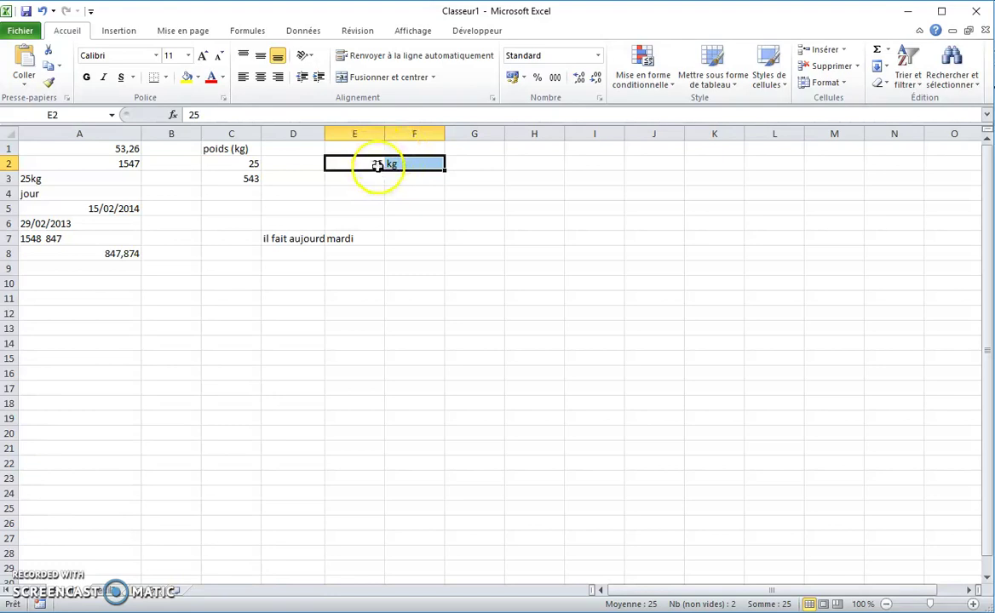
click(165, 78)
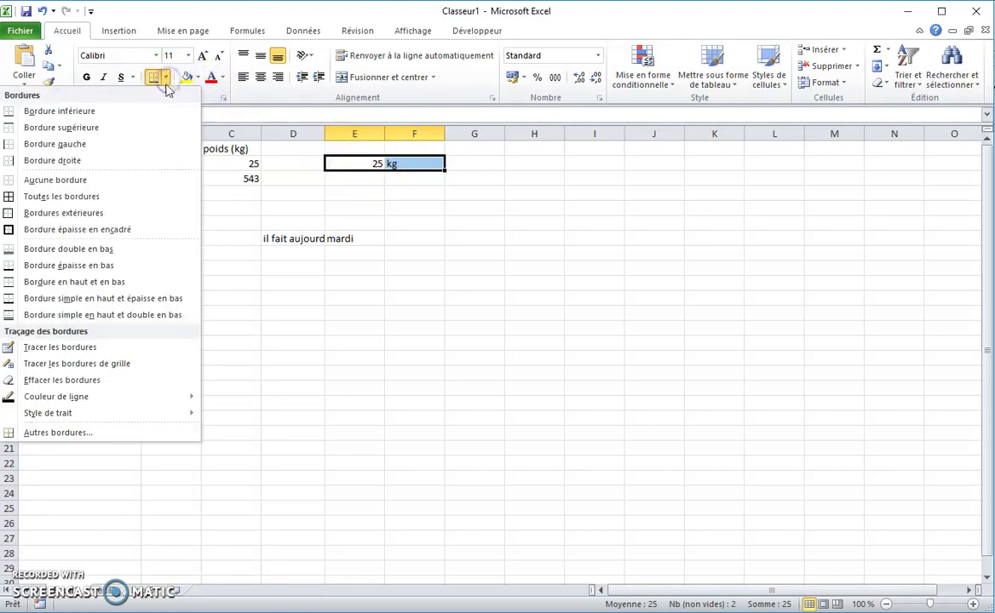
click(85, 226)
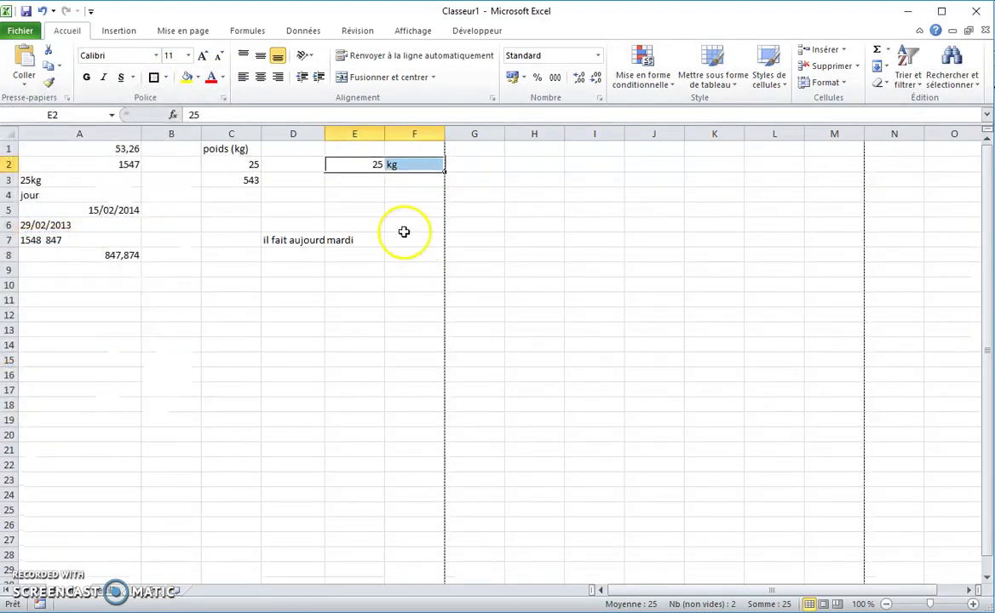
click(342, 194)
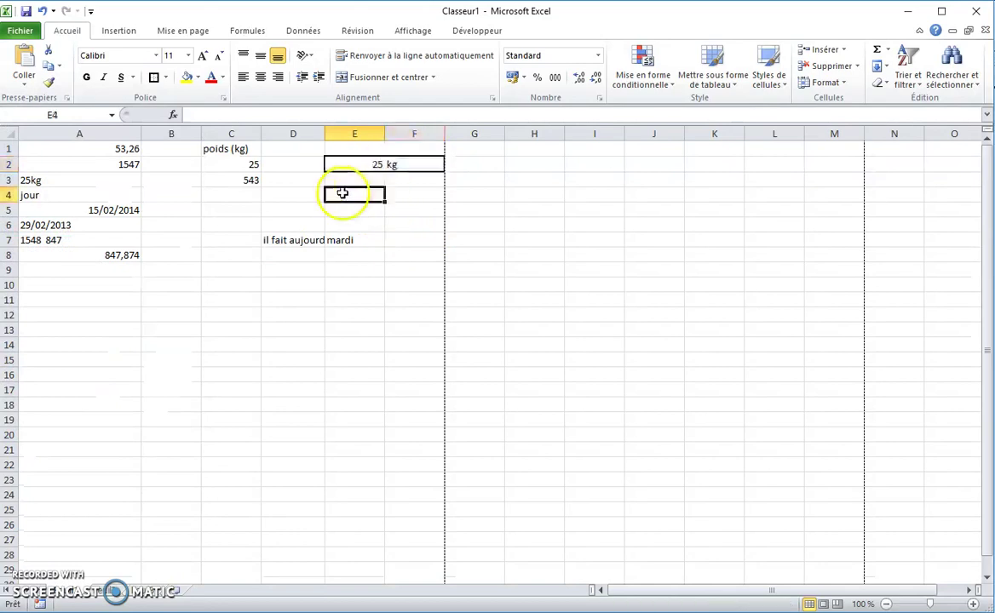
- Check the thick border around E2 and F2 in the zoomed-in print preview and return to the worksheet
click(32, 32)
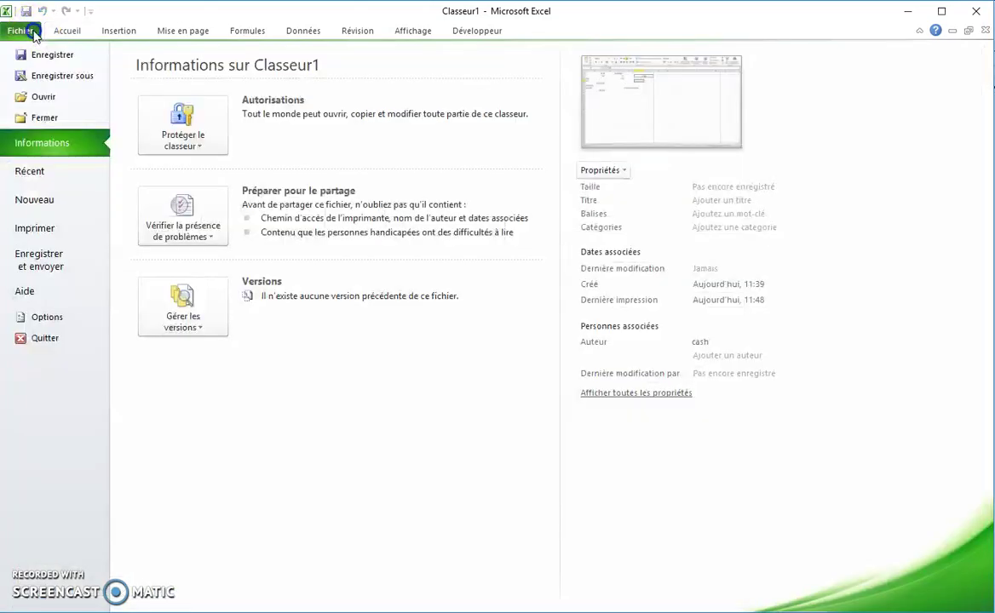
click(82, 226)
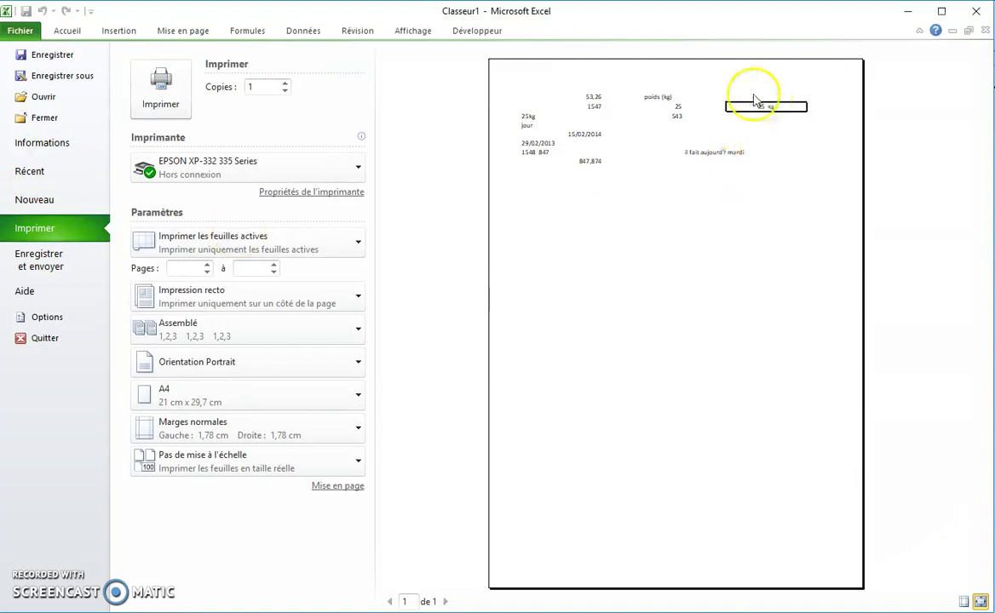
click(980, 602)
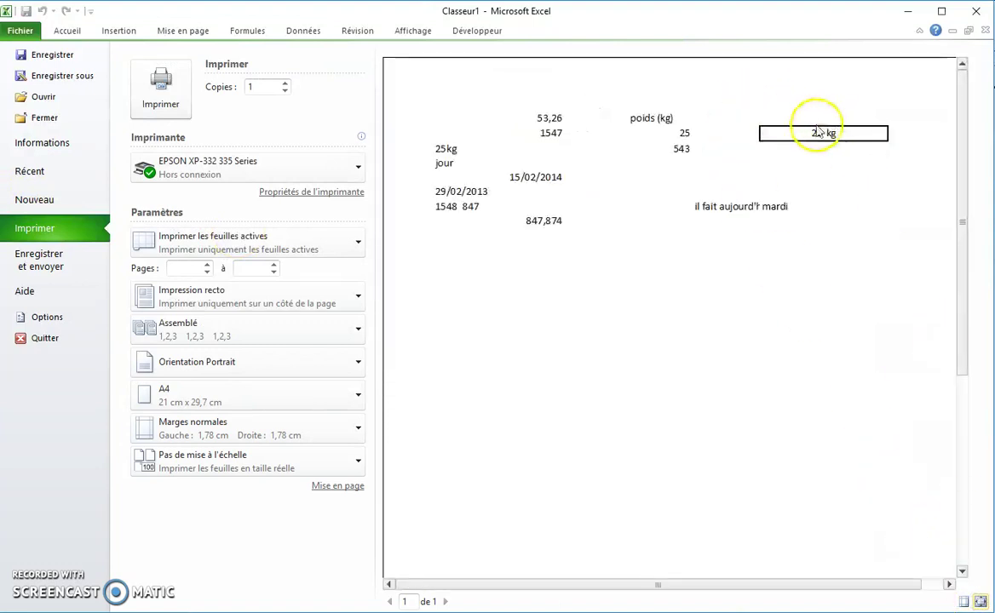
click(74, 31)
click(203, 360)
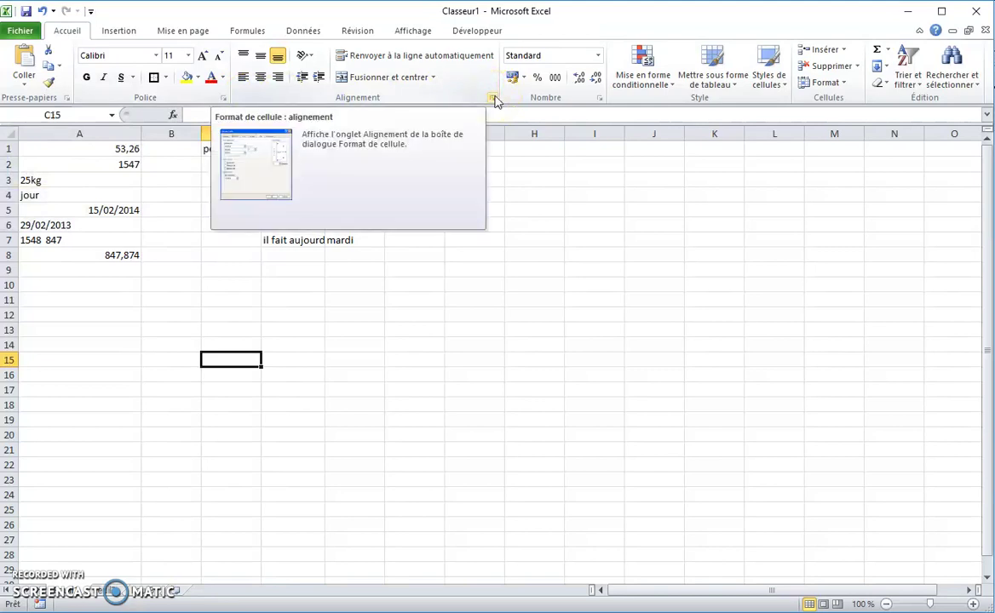
- Inspect the full text stored in cell D7 and the content of cell A1
click(513, 253)
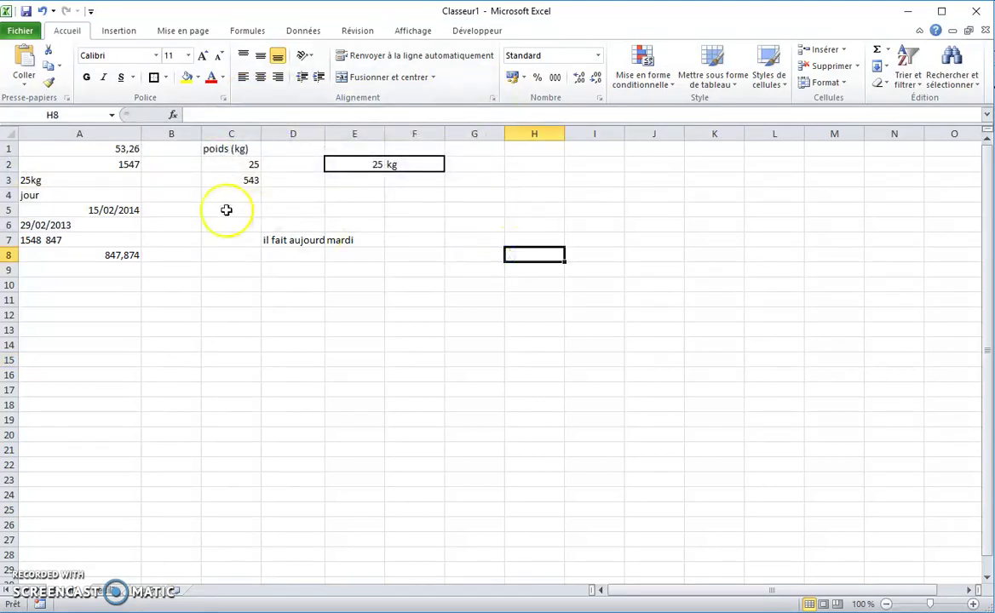
click(267, 239)
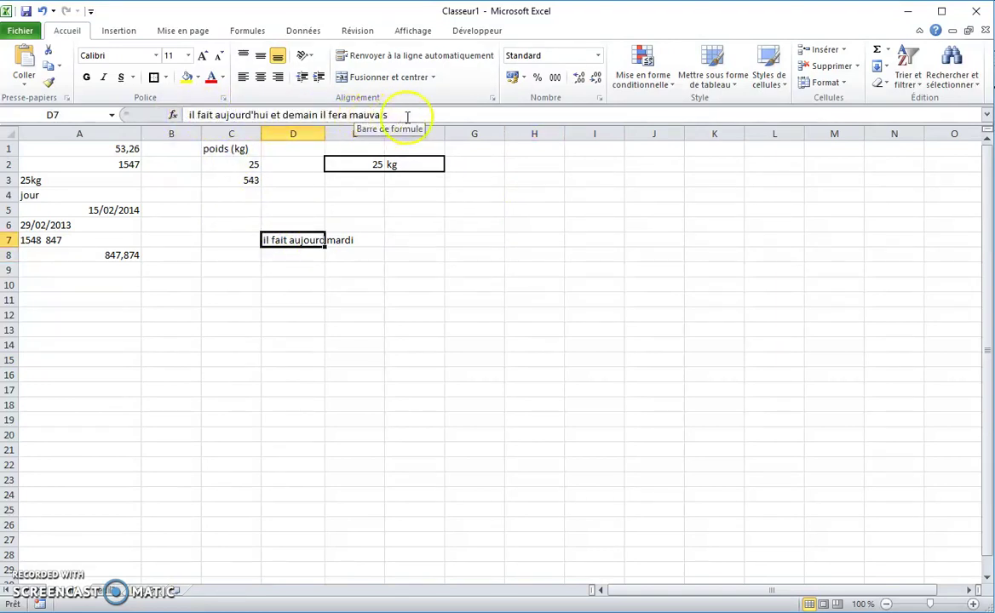
click(206, 273)
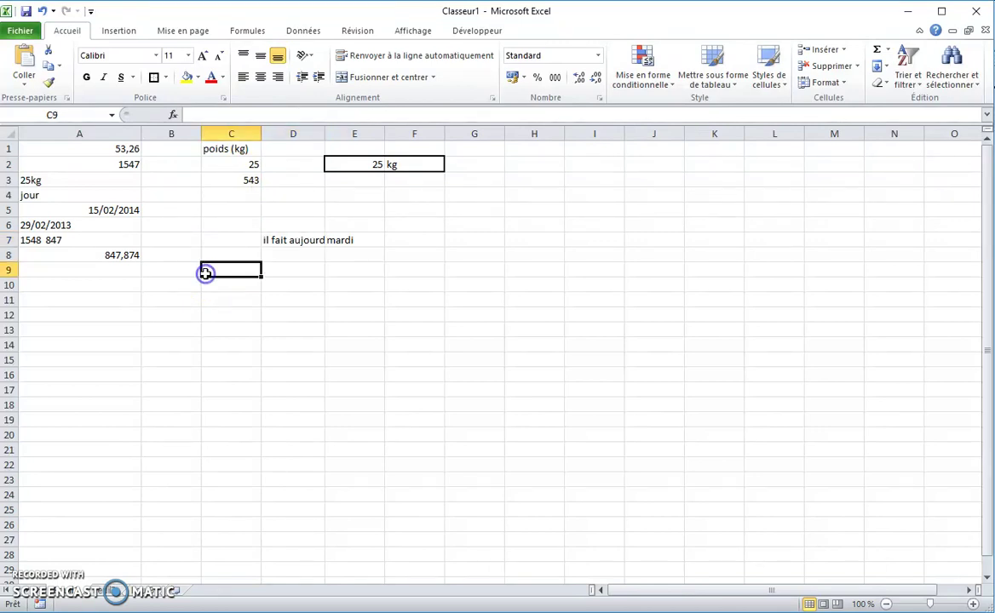
click(122, 150)
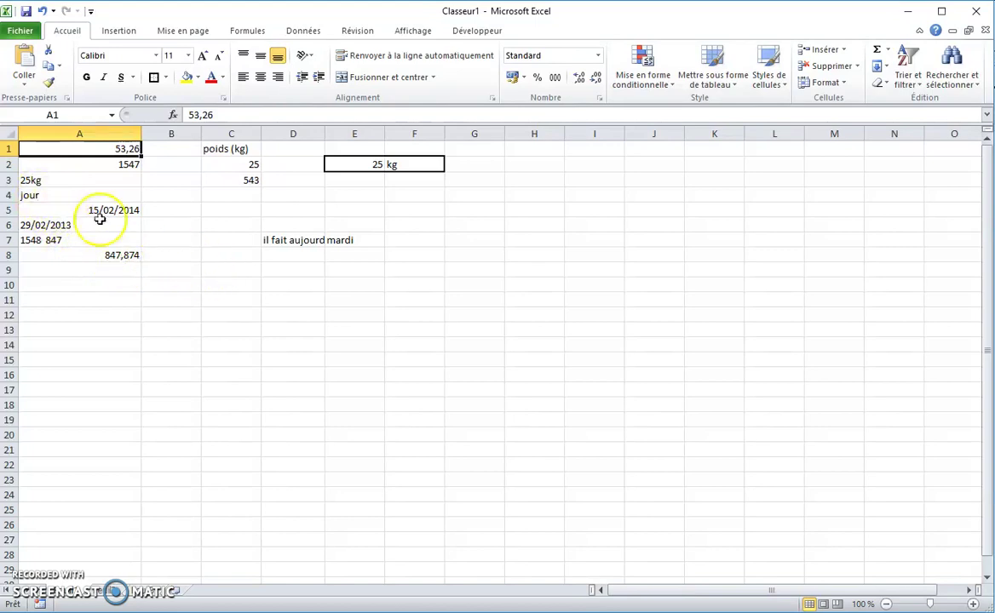
- Enter the number 154 in cell B5, moving to C5, back to B5 and down to B6
click(174, 209)
text(154)
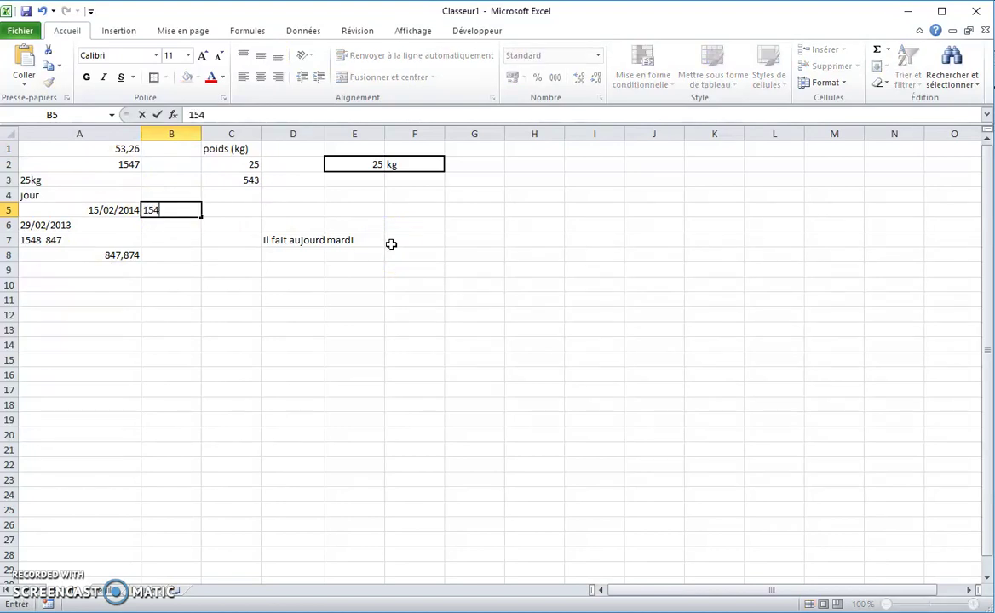
key(Tab)
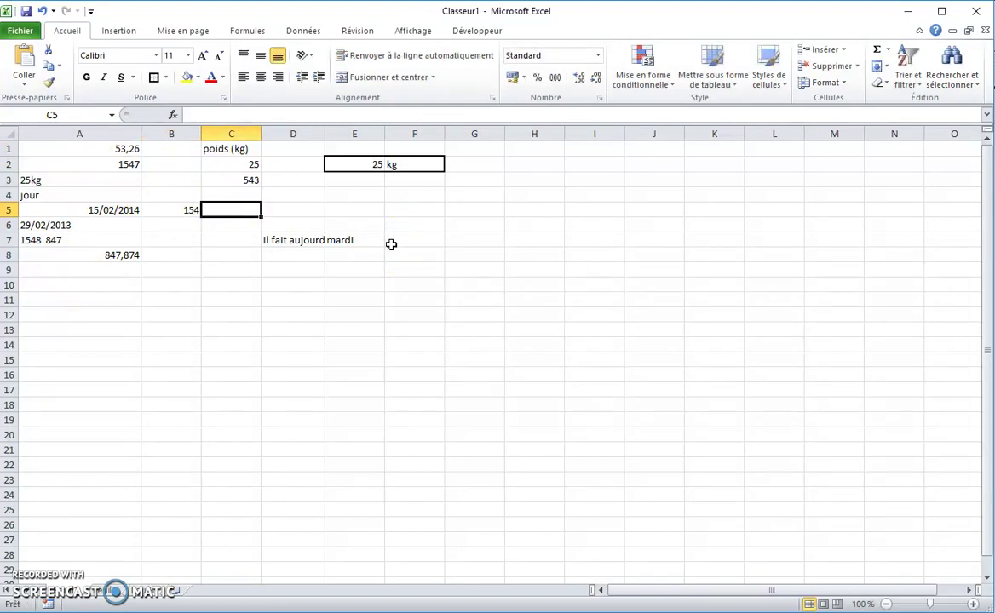
key(shift+Tab)
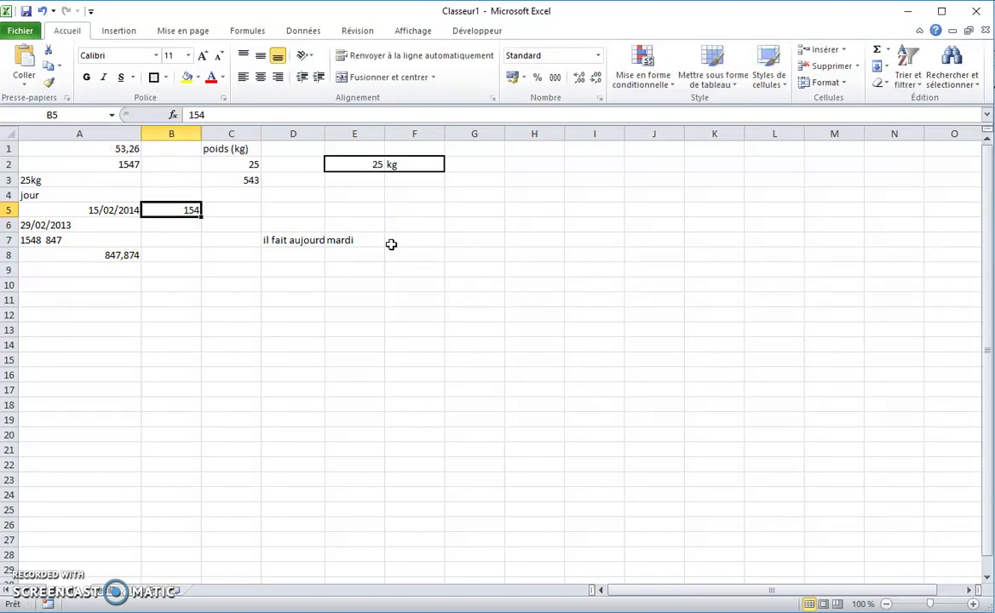
key(Return)
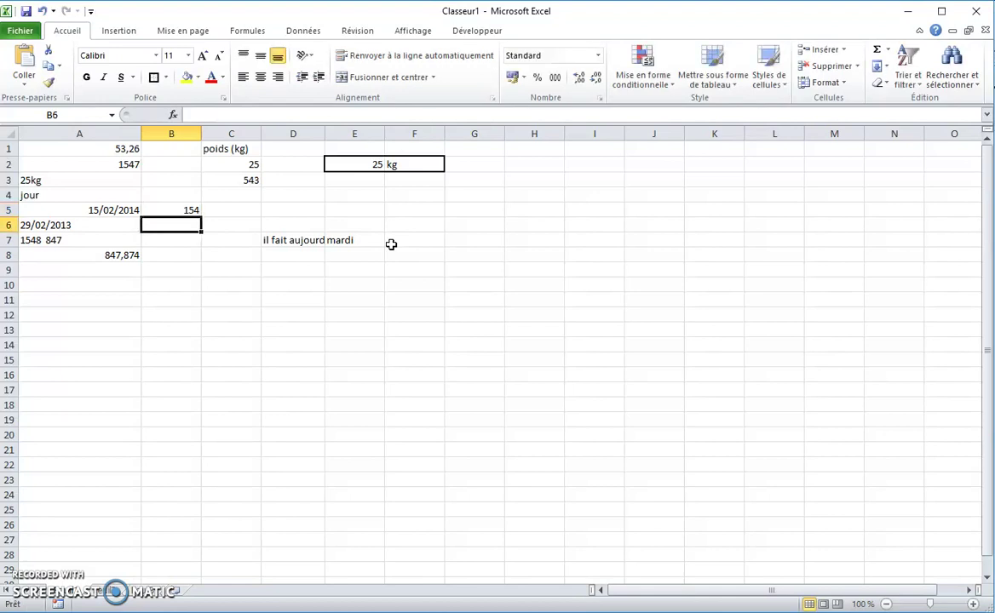
- Inspect the contents of cell B5 and of the framed cells E2 and F2 one at a time
click(184, 210)
click(184, 206)
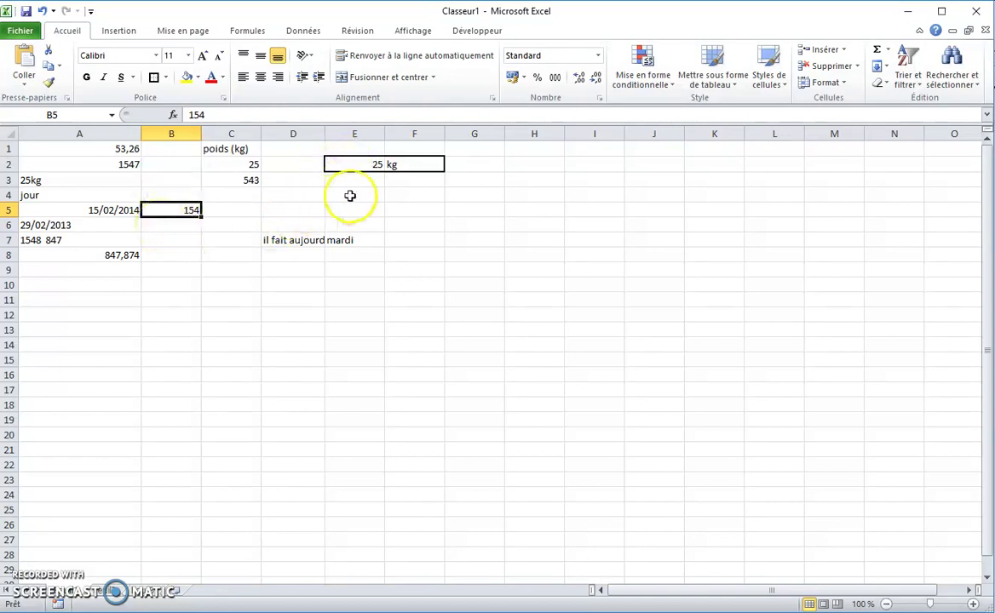
click(349, 166)
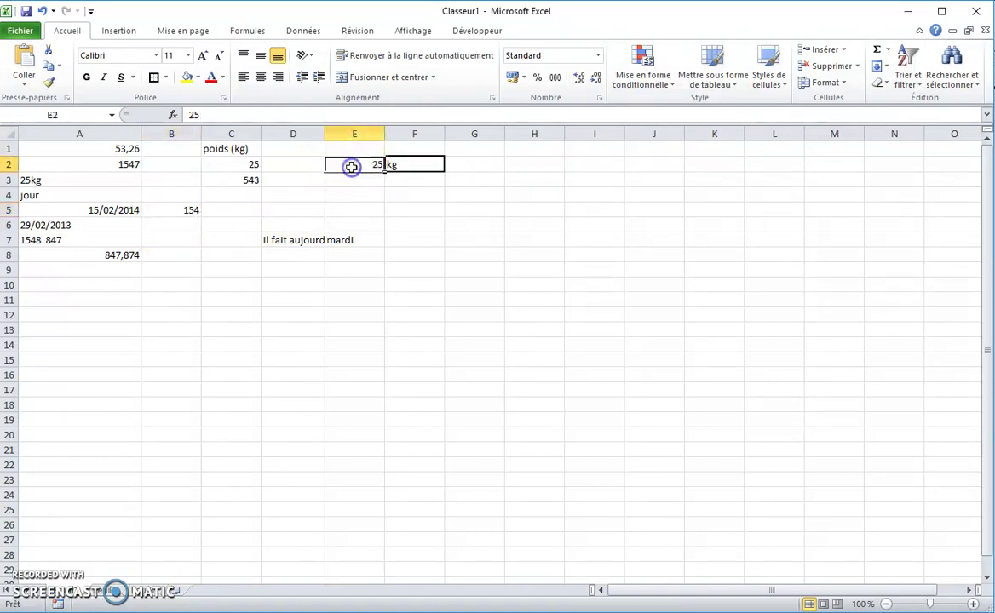
click(402, 165)
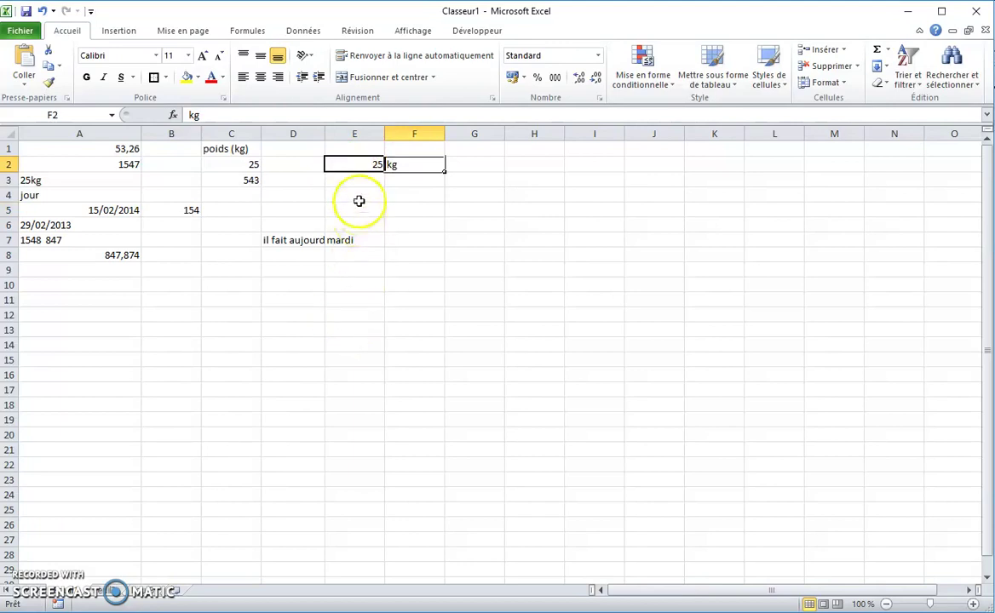
click(359, 165)
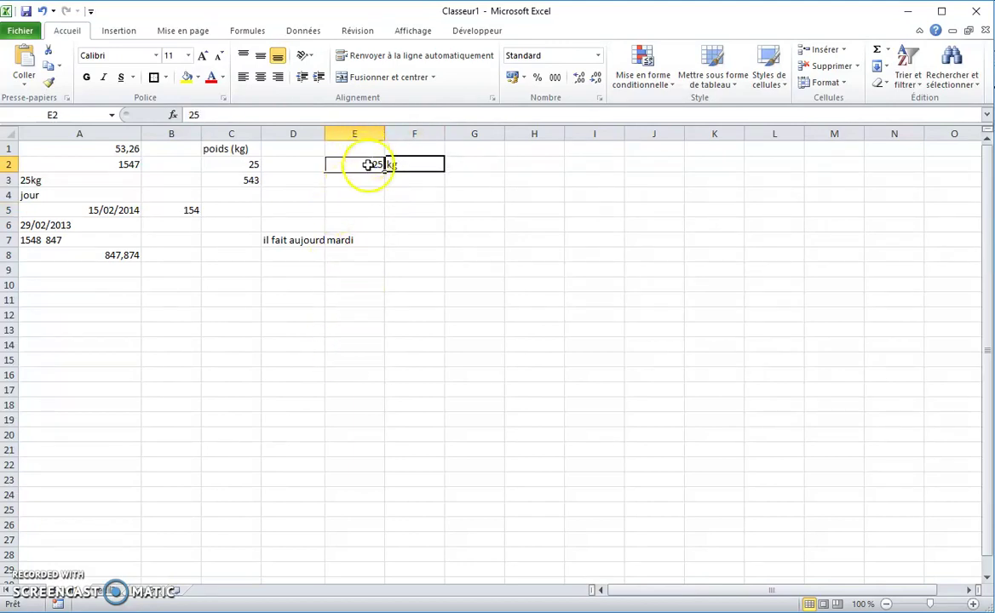